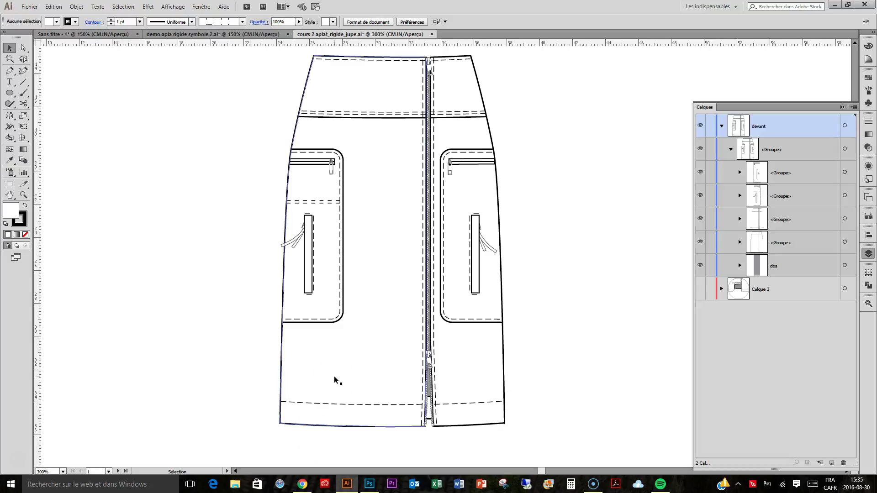
# Duplicate the whole skirt drawing beside the original on the artboard and hide the original skirt's group
pyautogui.hotkey('ctrl', '1')
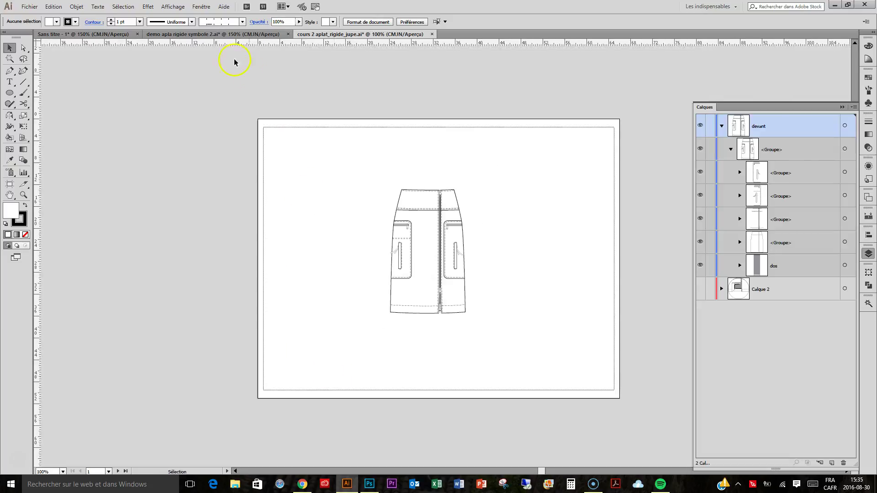
pyautogui.moveTo(387, 174)
pyautogui.mouseDown()
pyautogui.moveTo(486, 322)
pyautogui.moveTo(506, 338)
pyautogui.mouseUp()
pyautogui.moveTo(431, 249); pyautogui.dragTo(543, 250)
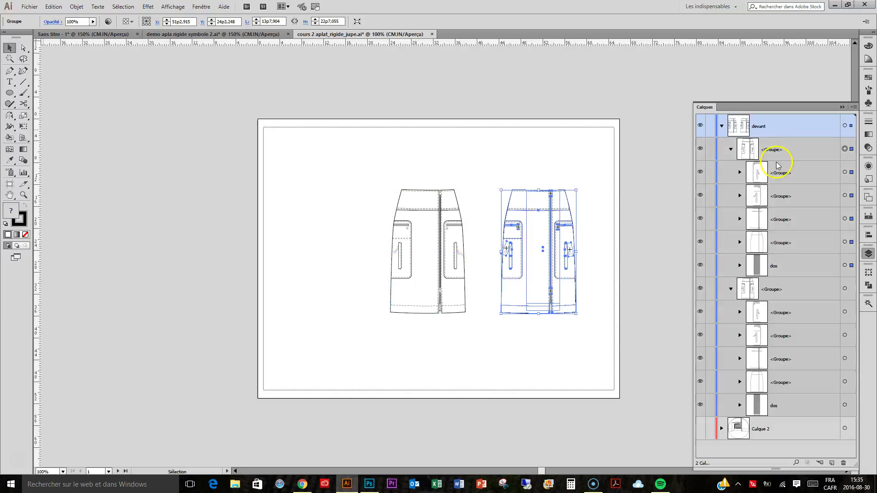
pyautogui.click(730, 289)
pyautogui.click(700, 289)
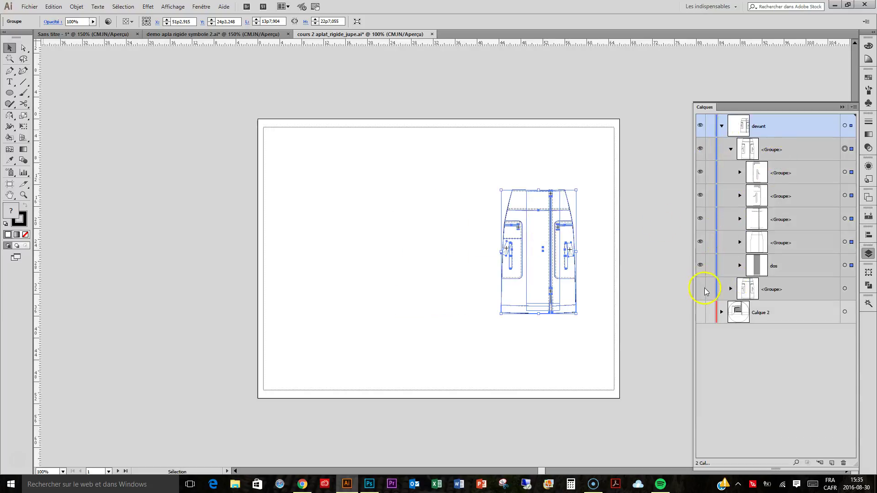
# Try a straight diagonal Knife cut across the copied skirt's left front panel, from the lower zipper slider to the hem
pyautogui.press('z')
pyautogui.moveTo(472, 219); pyautogui.dragTo(605, 346)
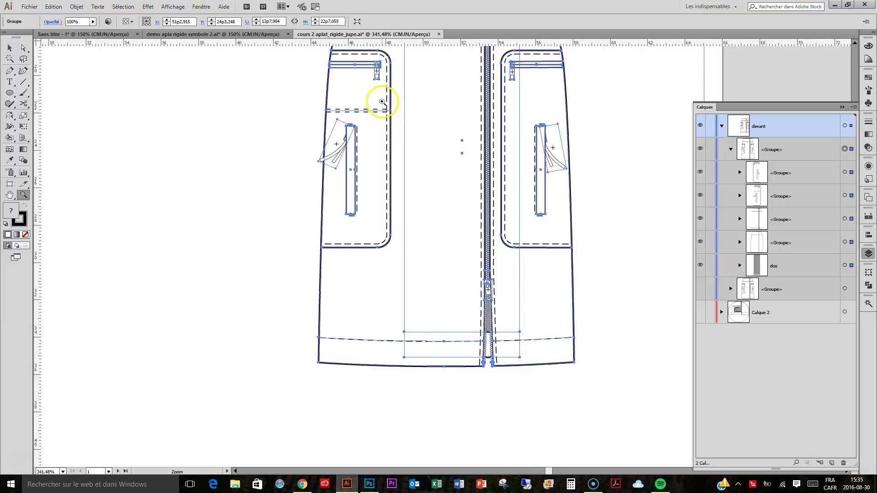
pyautogui.click(24, 48)
pyautogui.click(69, 58)
pyautogui.click(386, 317)
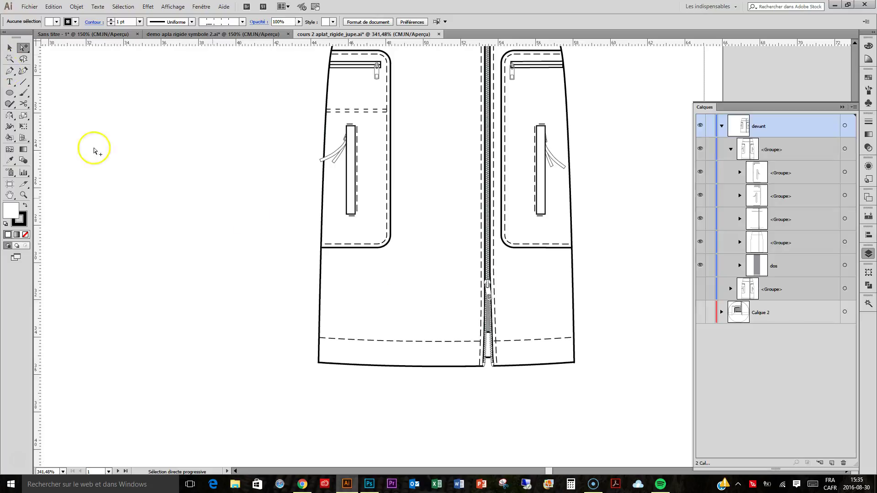
pyautogui.click(381, 304)
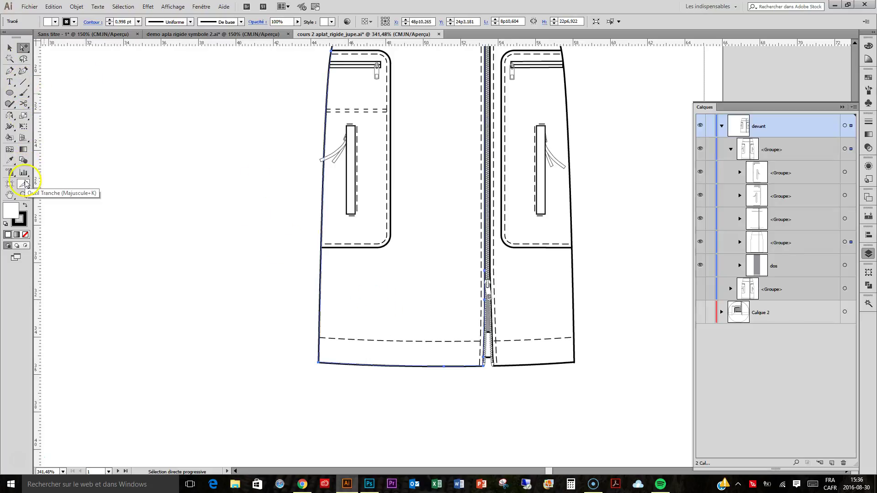
pyautogui.click(24, 103)
pyautogui.click(58, 124)
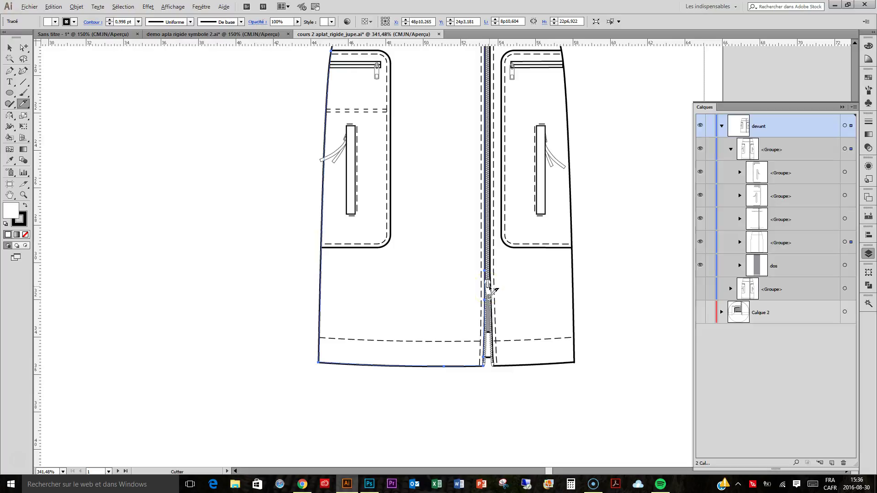
pyautogui.moveTo(486, 295)
pyautogui.mouseDown()
pyautogui.moveTo(454, 313)
pyautogui.moveTo(387, 383)
pyautogui.mouseUp()
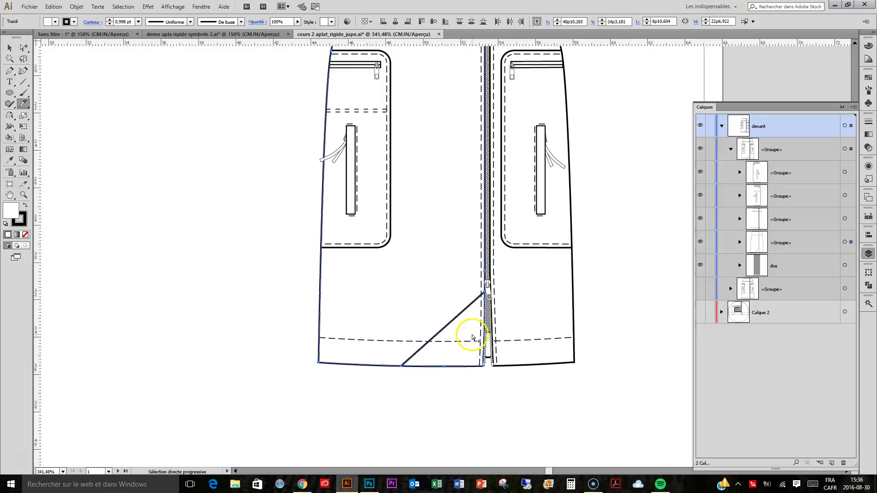
pyautogui.hotkey('ctrl', 'z')
# Move the lower zipper slider straight up along the centre-front zipper of the copied skirt
pyautogui.click(24, 48)
pyautogui.click(488, 286)
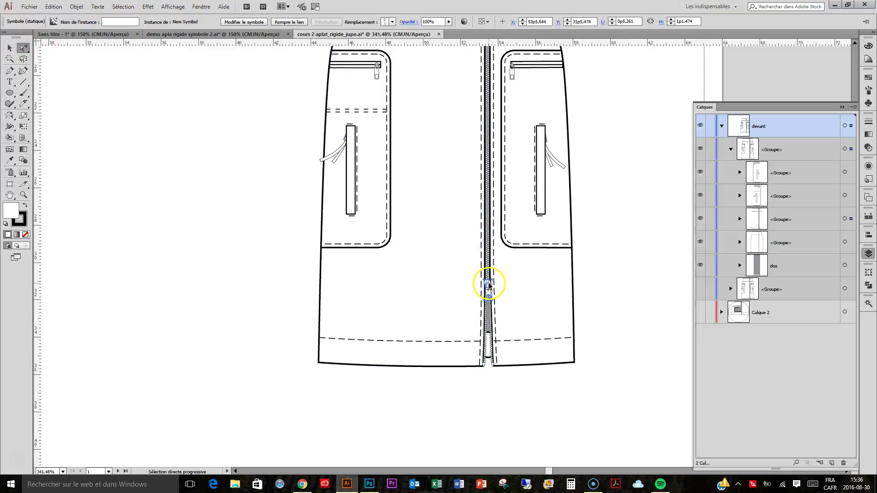
pyautogui.moveTo(488, 286); pyautogui.dragTo(514, 313)
# Shorten the closed zipper teeth up to the raised slider and extend the left row of open teeth up to it
pyautogui.press('z')
pyautogui.click(24, 48)
pyautogui.moveTo(23, 48); pyautogui.dragTo(69, 45)
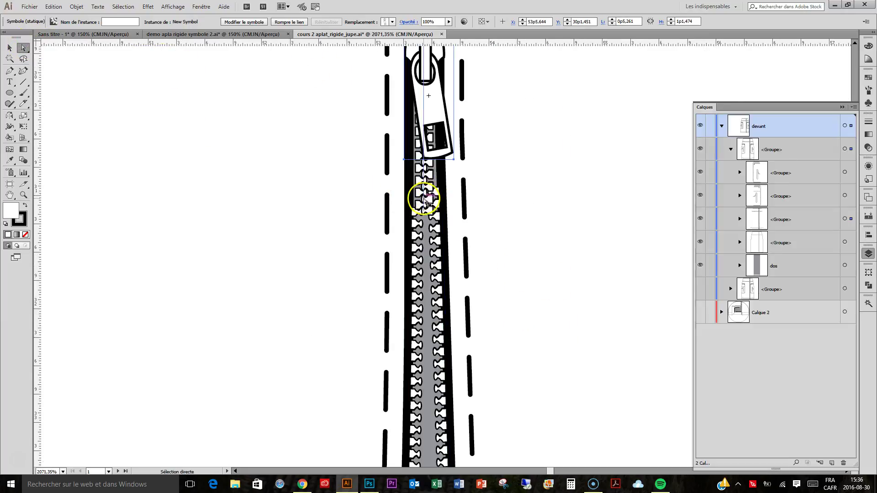
pyautogui.click(425, 208)
pyautogui.moveTo(424, 208); pyautogui.dragTo(425, 75)
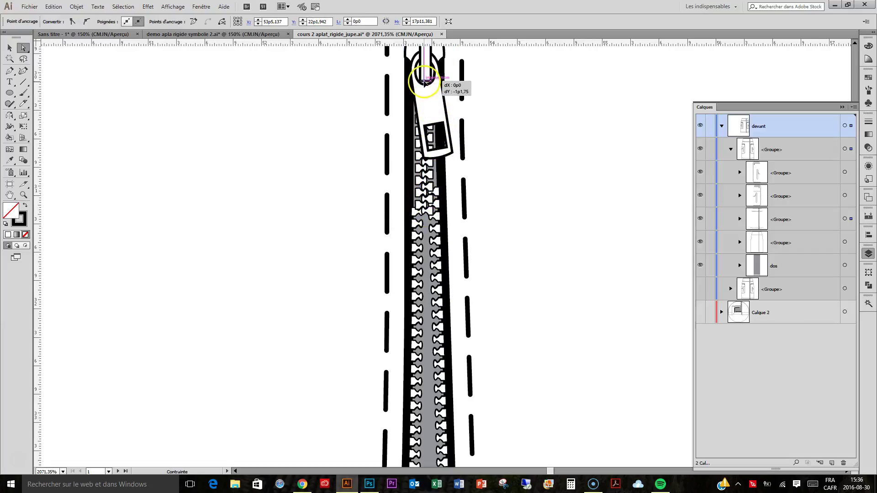
pyautogui.click(410, 213)
pyautogui.moveTo(409, 213); pyautogui.dragTo(414, 81)
# Add an anchor point near the upper end of the right row of open teeth and extend that end up behind the slider
pyautogui.click(438, 196)
pyautogui.moveTo(439, 196); pyautogui.dragTo(444, 187)
pyautogui.click(10, 71)
pyautogui.click(440, 203)
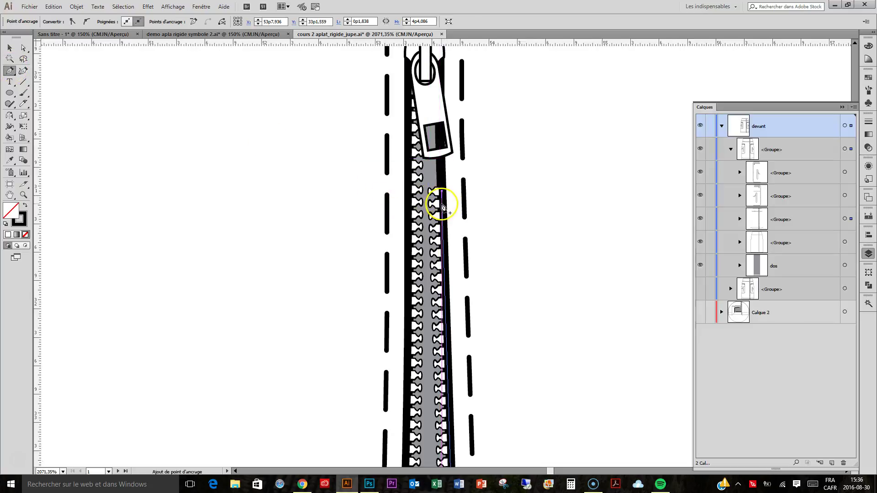
pyautogui.click(23, 48)
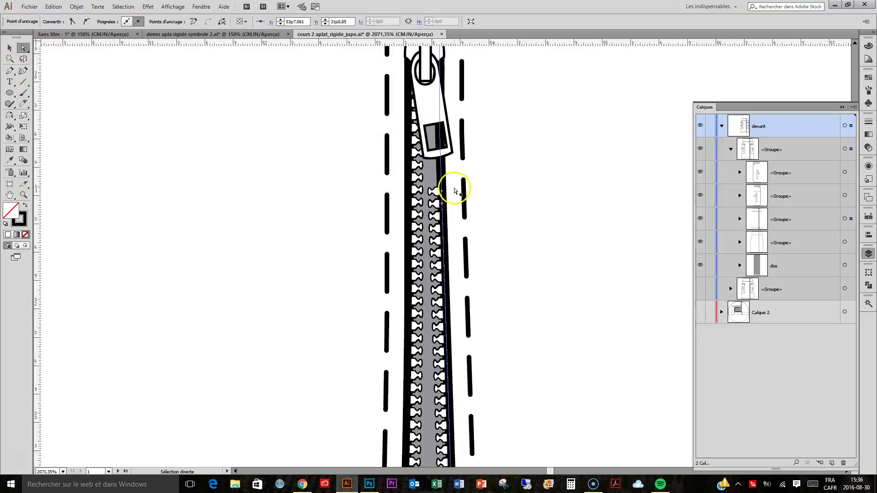
pyautogui.click(442, 191)
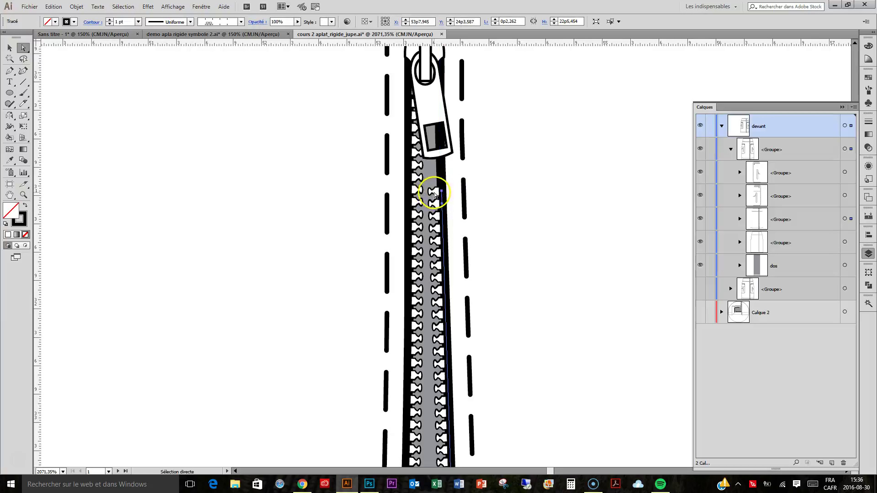
pyautogui.moveTo(442, 193); pyautogui.dragTo(441, 98)
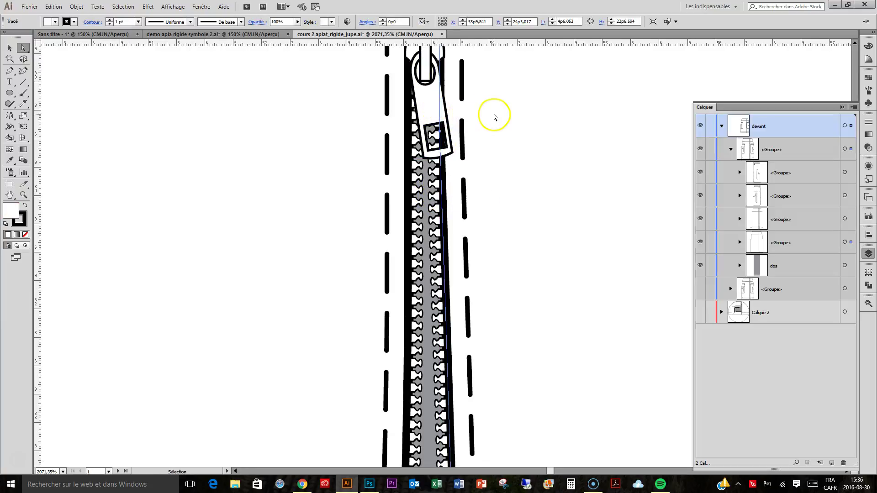
# Cut the left front panel along a straight diagonal from just below the raised slider to the hem with the Knife tool
pyautogui.hotkey('ctrl', '-')
pyautogui.hotkey('ctrl', '-')
pyautogui.hotkey('ctrl', '-')
pyautogui.hotkey('ctrl', '-')
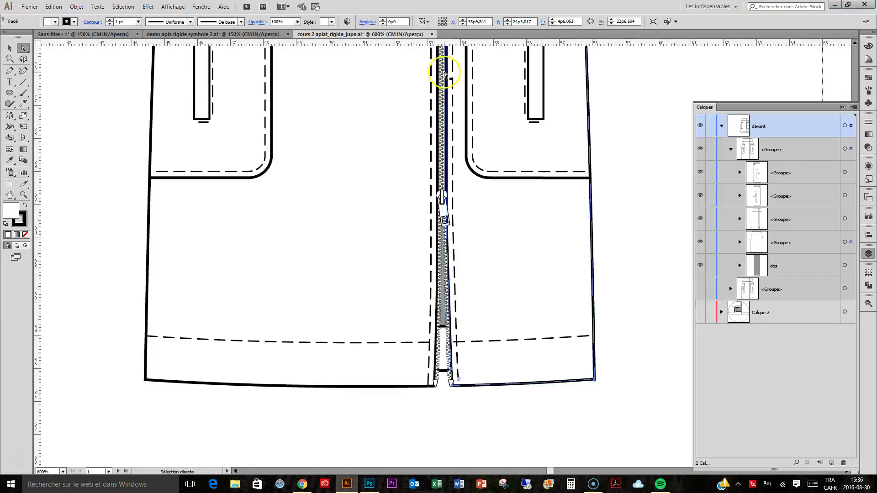
pyautogui.click(361, 277)
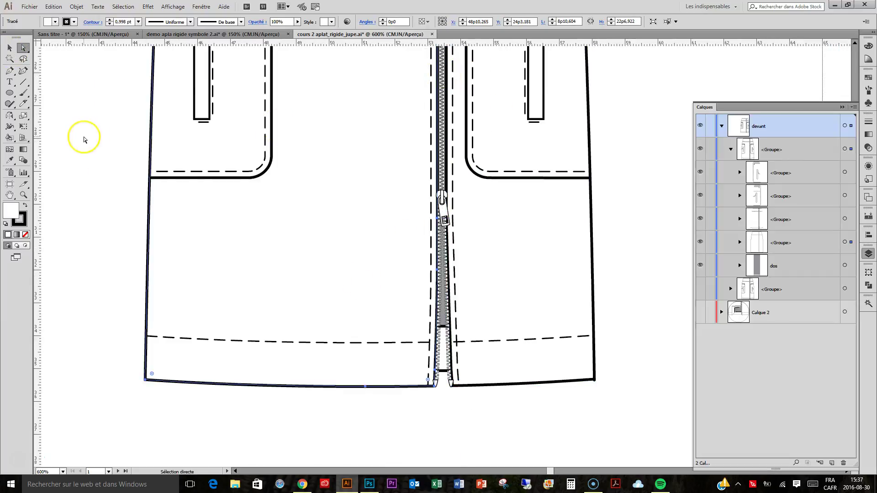
pyautogui.click(23, 103)
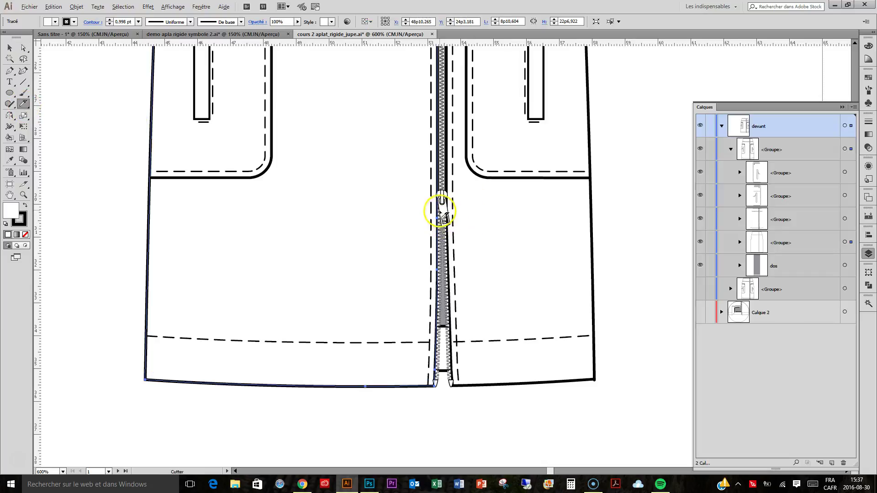
pyautogui.moveTo(437, 218)
pyautogui.mouseDown()
pyautogui.moveTo(376, 252)
pyautogui.moveTo(327, 316)
pyautogui.moveTo(297, 411)
pyautogui.moveTo(260, 415)
pyautogui.mouseUp()
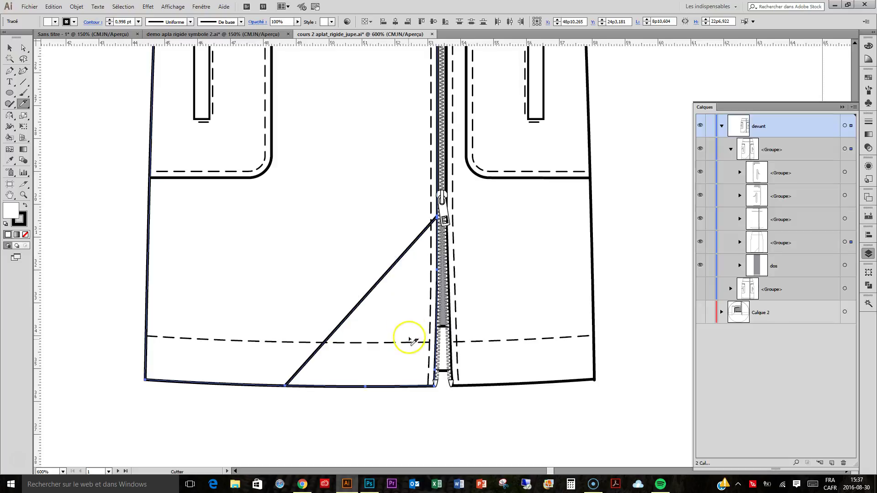
# Split the left panel's dashed hem stitching with the Scissors tool where it crosses the diagonal cut
pyautogui.click(24, 49)
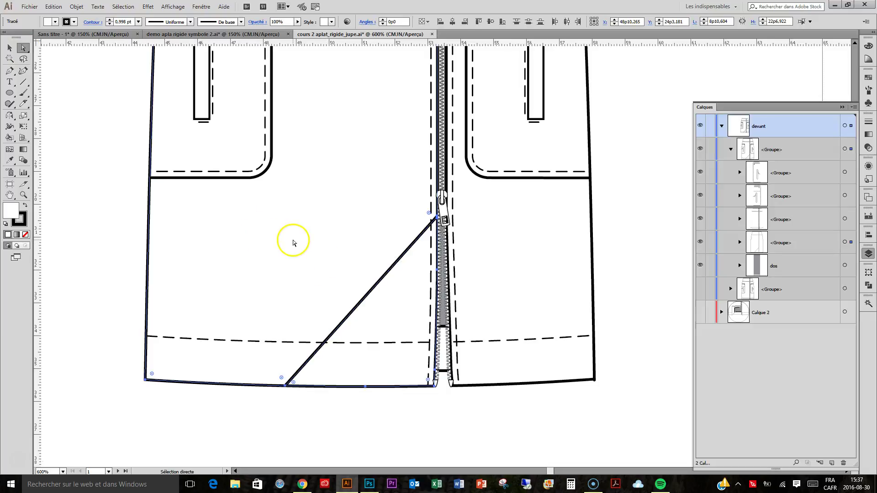
pyautogui.click(325, 413)
pyautogui.click(359, 343)
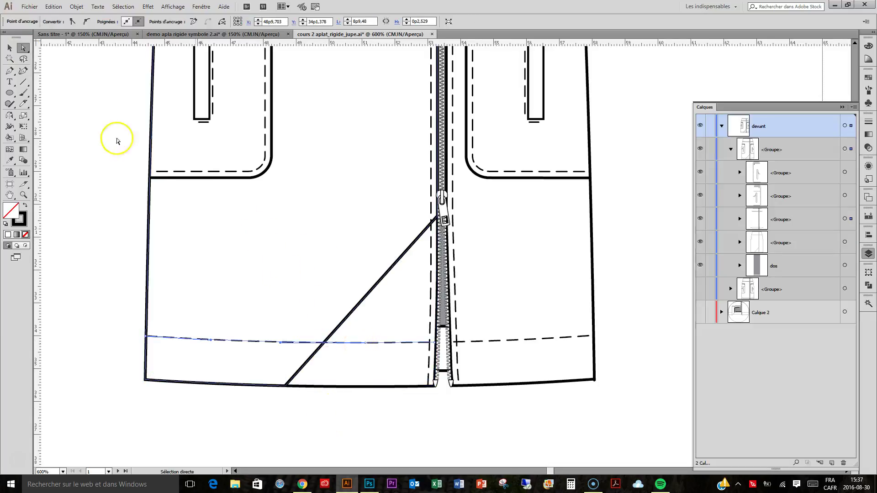
pyautogui.click(28, 104)
pyautogui.click(51, 114)
pyautogui.click(323, 342)
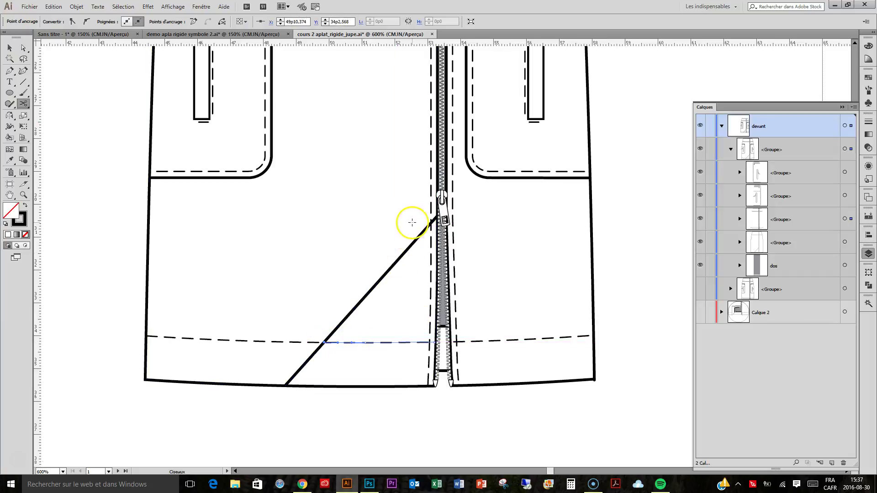
# Split the path along the zipper's left side with the Scissors tool at the upper end of the diagonal cut
pyautogui.click(24, 48)
pyautogui.click(415, 272)
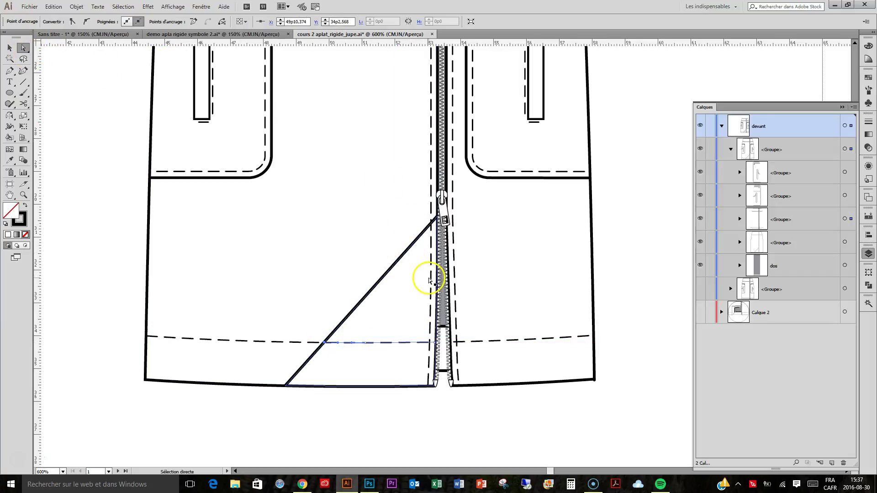
pyautogui.click(434, 274)
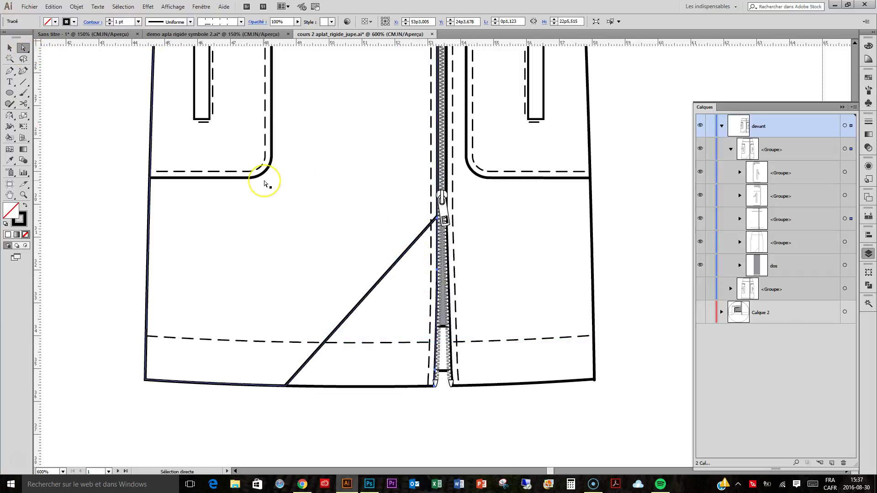
pyautogui.click(6, 112)
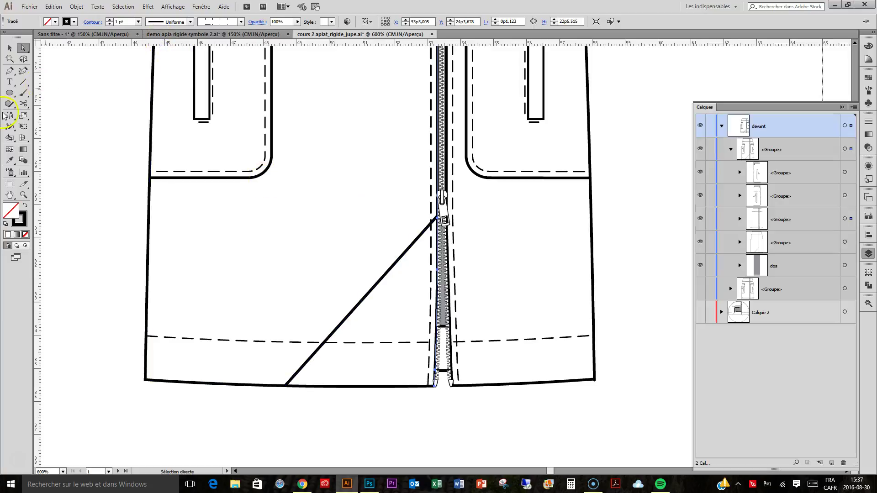
pyautogui.click(24, 103)
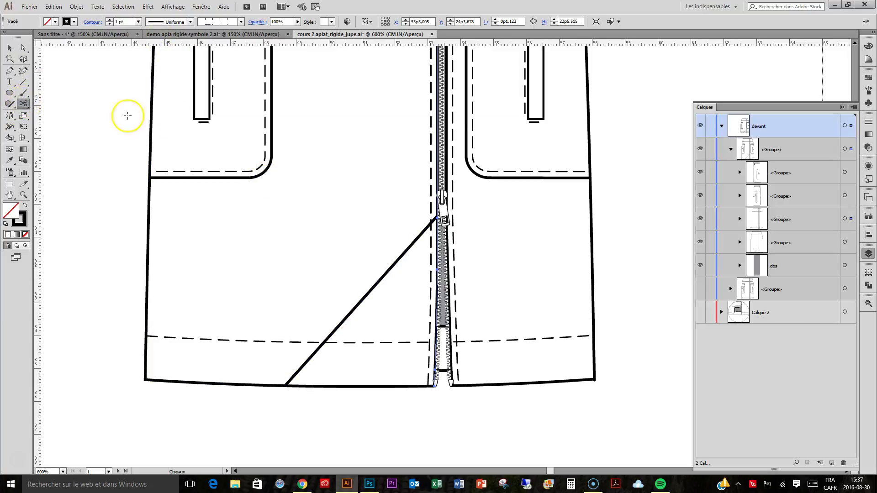
pyautogui.click(437, 218)
# Split the remaining uncut path beside the left zipper edge at the same diagonal corner with the Scissors tool
pyautogui.click(32, 51)
pyautogui.click(436, 299)
pyautogui.click(469, 294)
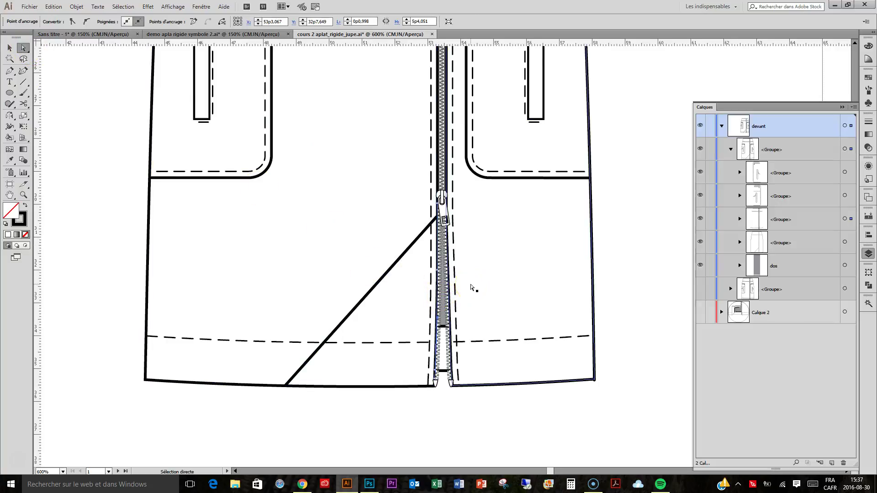
pyautogui.click(471, 287)
pyautogui.click(438, 217)
pyautogui.press('c')
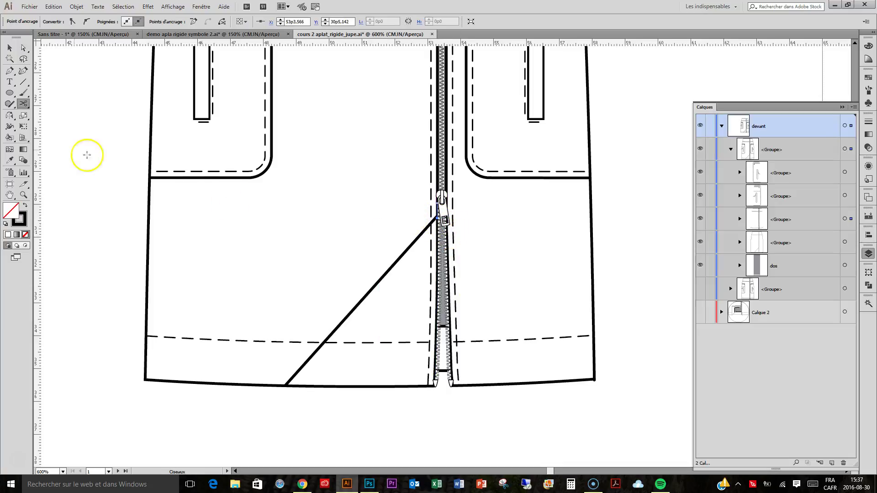
# Hide the dos group and select all the paths of the cut-off corner at the left of the zipper
pyautogui.click(24, 47)
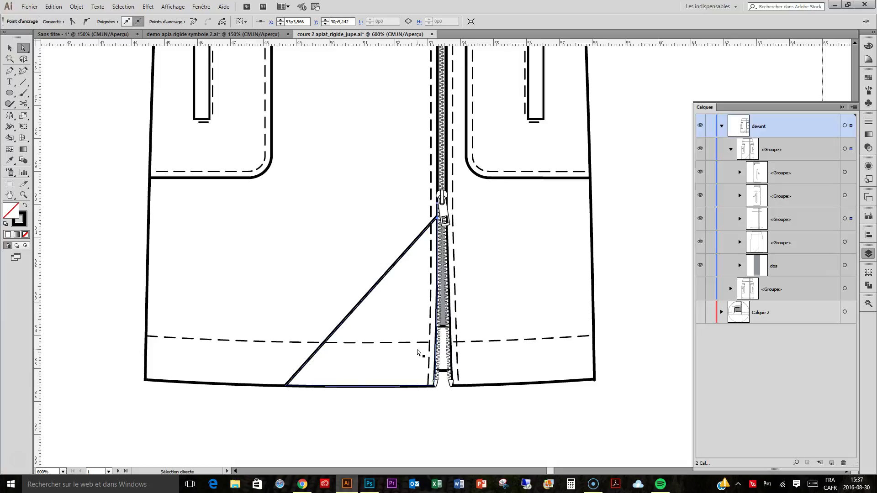
pyautogui.click(699, 267)
pyautogui.moveTo(353, 413); pyautogui.dragTo(440, 321)
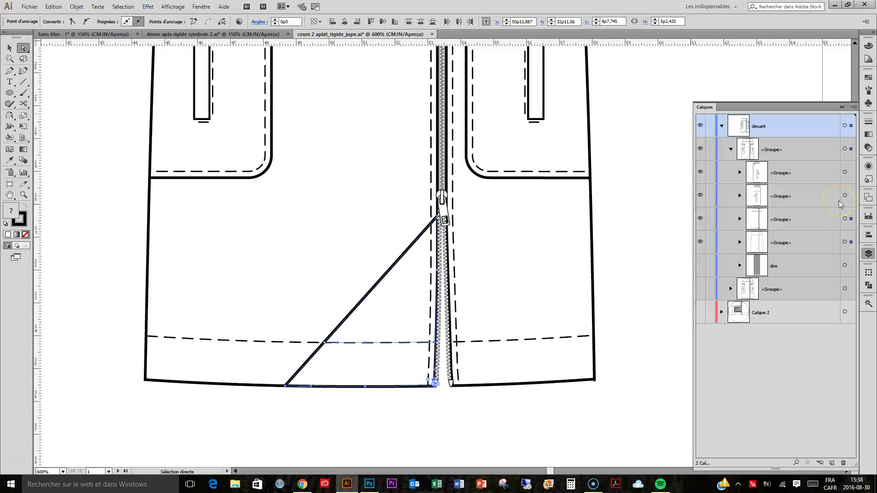
# Try to join the selected corner paths
pyautogui.hotkey('ctrl', 'j')
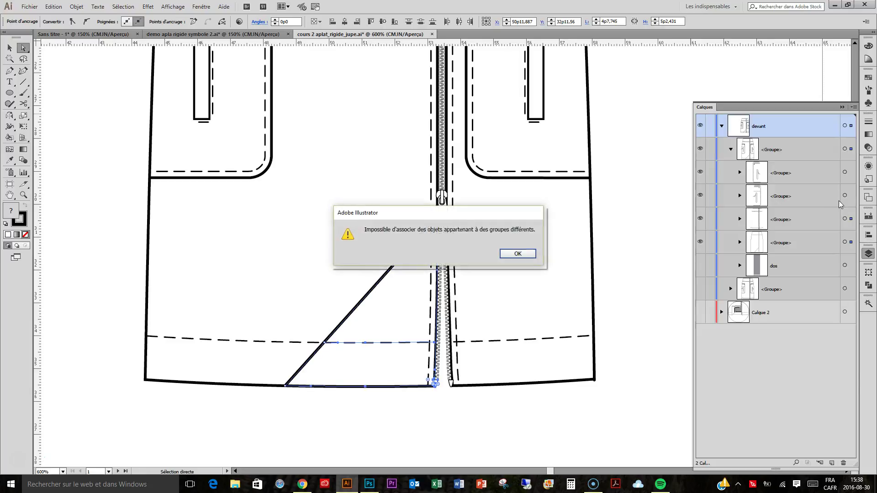
pyautogui.click(518, 254)
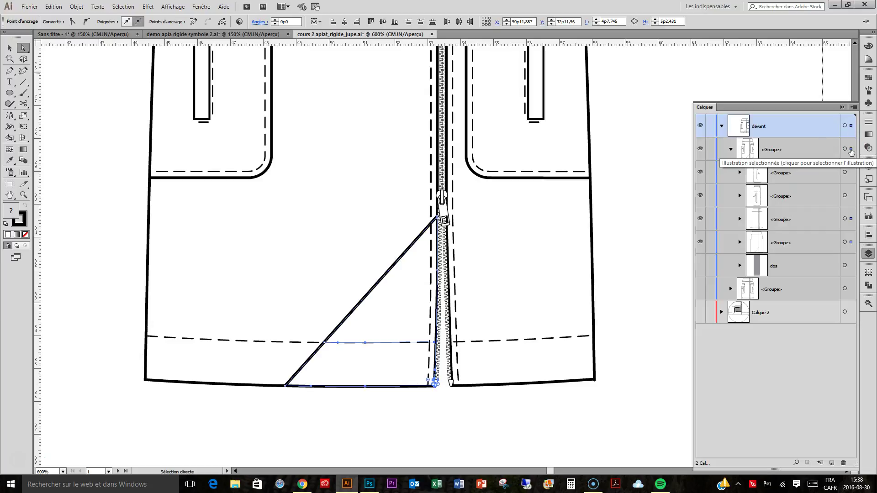
# Move the selected corner paths out of their subgroups directly into the devant layer and group them together
pyautogui.click(851, 125)
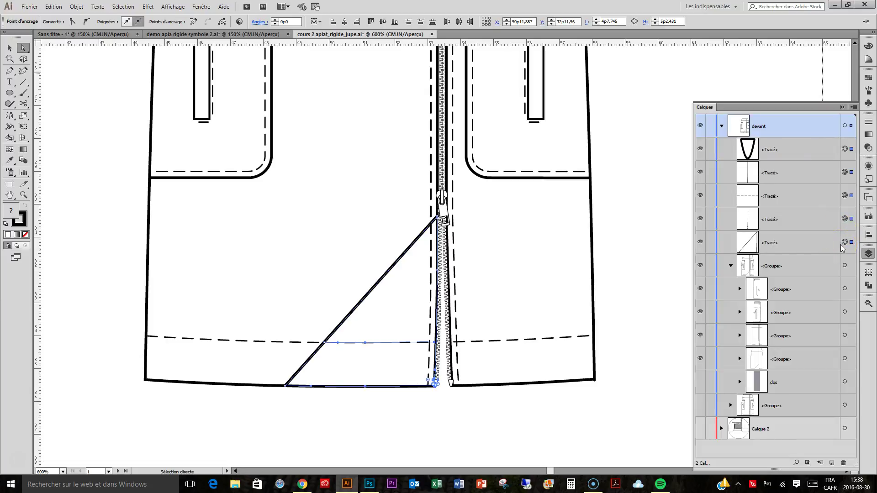
pyautogui.click(844, 149)
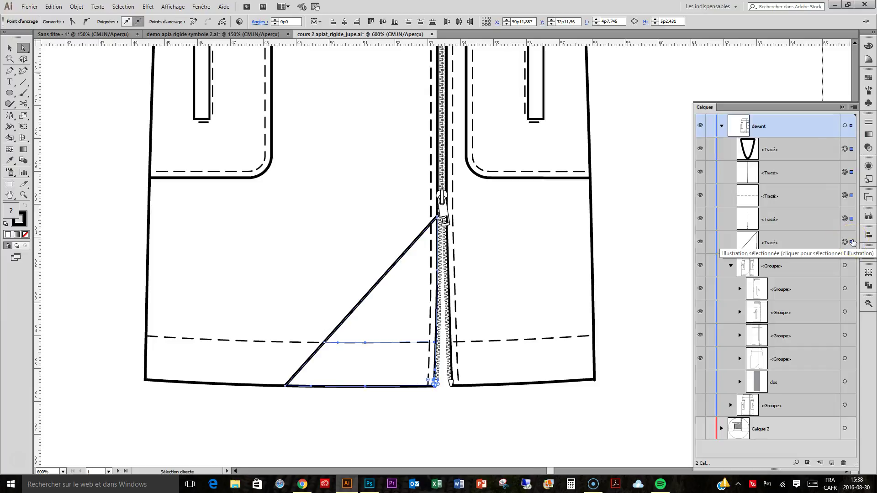
pyautogui.hotkey('ctrl', 'g')
pyautogui.click(811, 159)
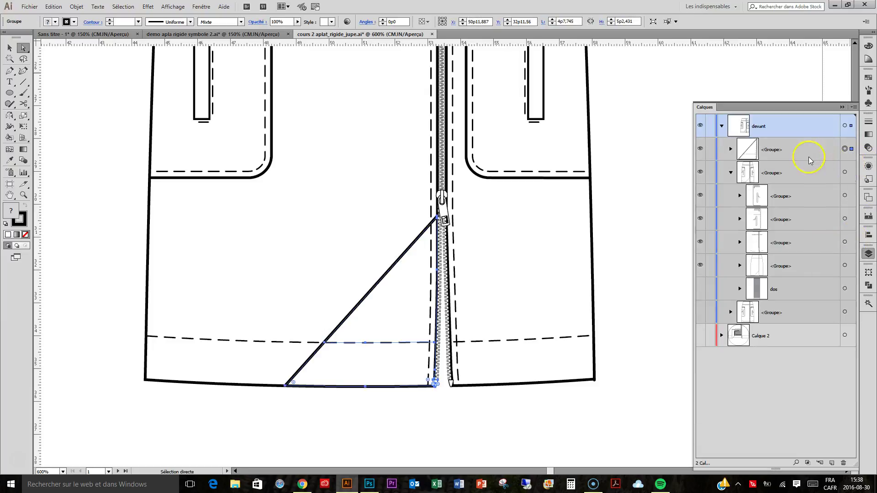
# Move the cut-off corner group into the visible skirt group, above its other subgroups
pyautogui.moveTo(805, 153); pyautogui.dragTo(804, 188)
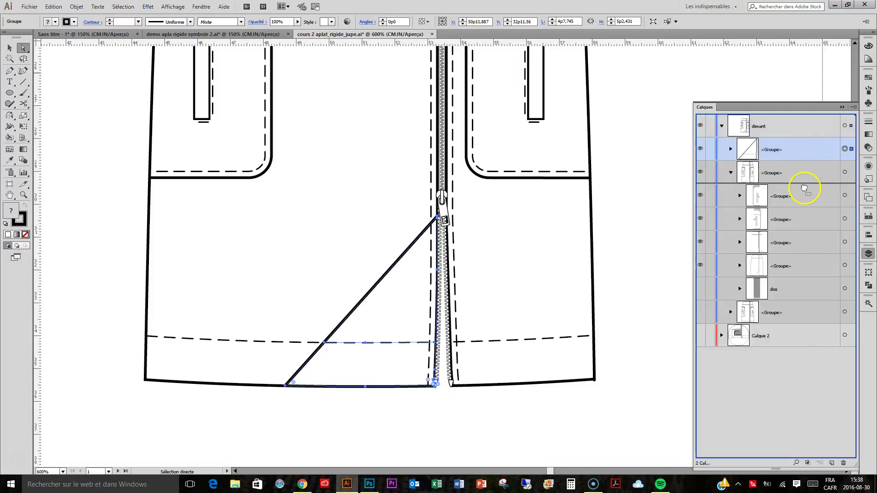
pyautogui.moveTo(804, 180); pyautogui.dragTo(805, 180)
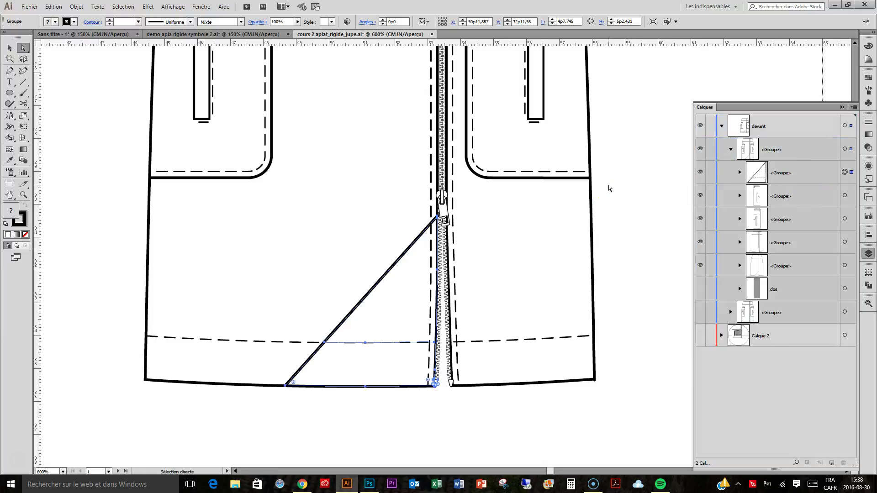
# Reflect the corner group about its upper anchor point at the zipper pull, setting the axis angle just above 48° so it folds along the diagonal
pyautogui.click(10, 116)
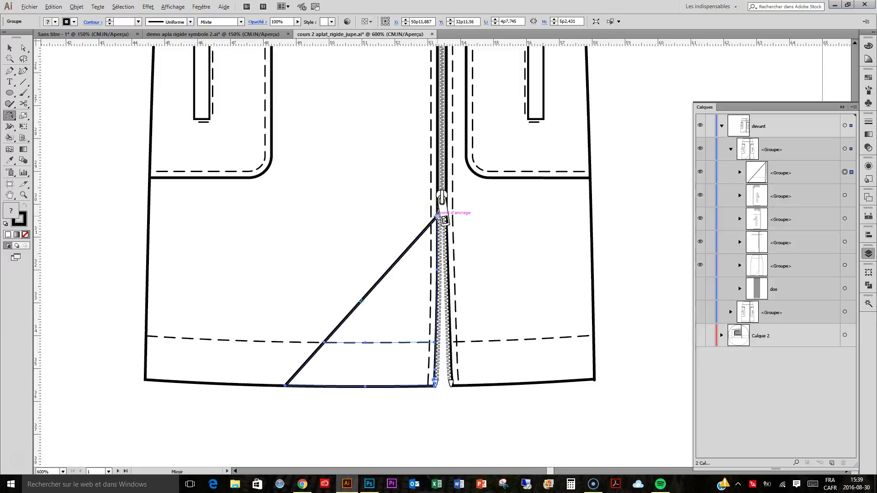
pyautogui.keyDown('alt'); pyautogui.click(437, 218); pyautogui.keyUp('alt')
pyautogui.click(439, 195)
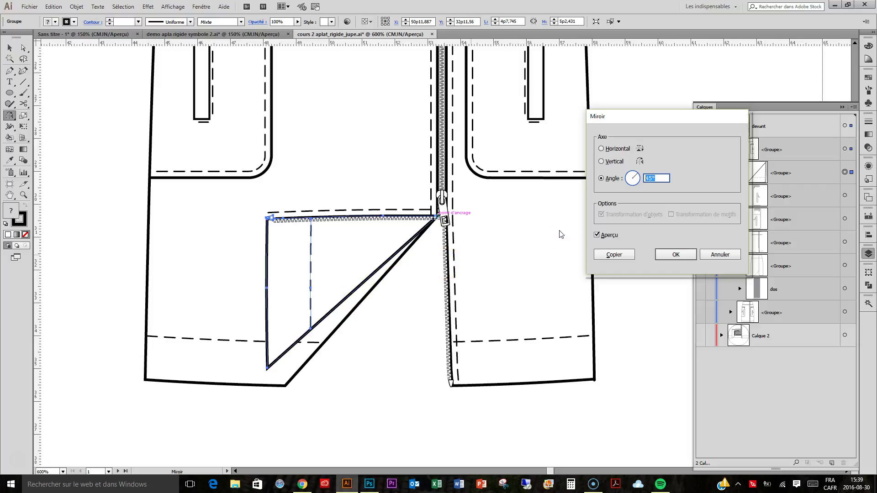
pyautogui.press('Up')
pyautogui.press('Up')
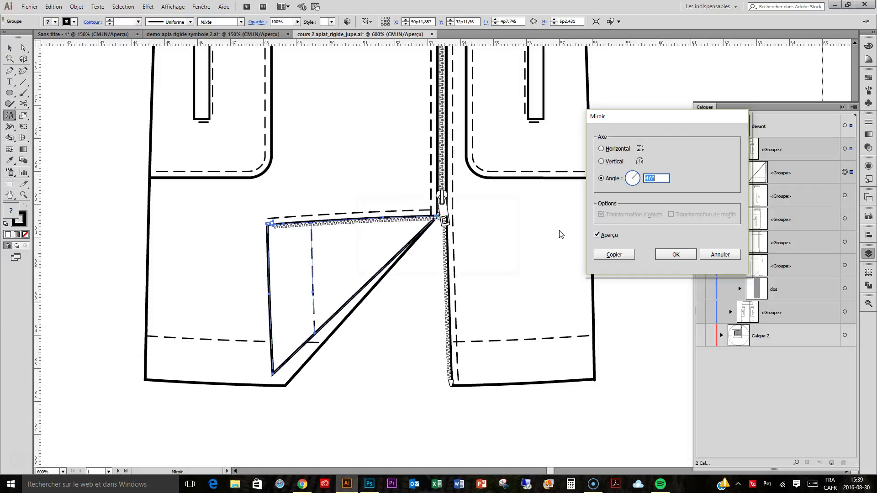
pyautogui.press('Up')
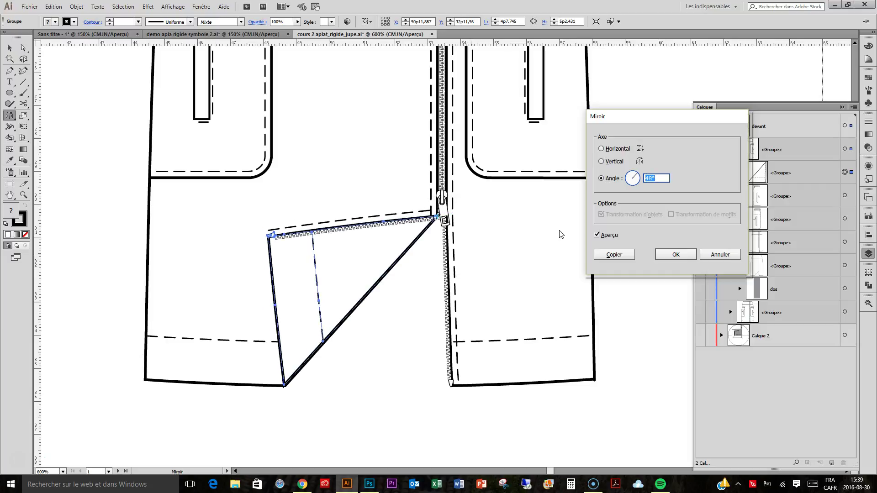
pyautogui.press('Up')
pyautogui.press('Down')
pyautogui.press('Down')
pyautogui.press('Up')
pyautogui.press('Up')
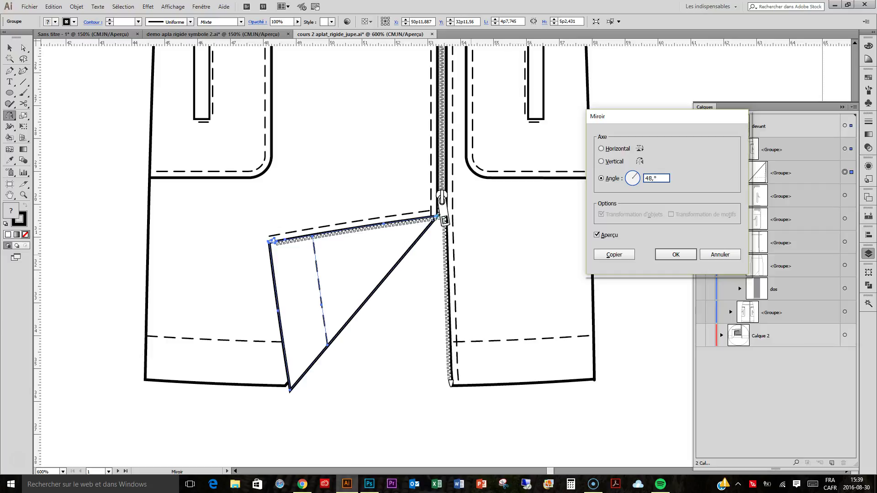
pyautogui.press('Return')
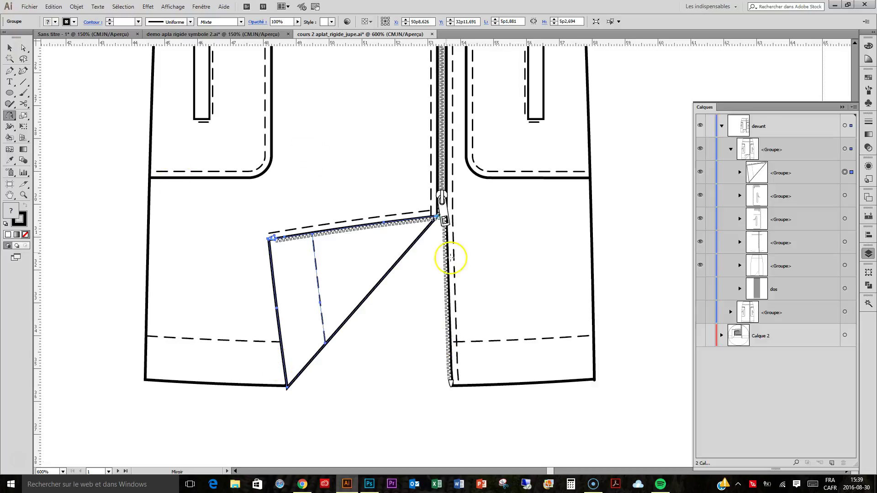
# Give the folded corner's outline path a bevel join to blunt its lower tip
pyautogui.click(24, 48)
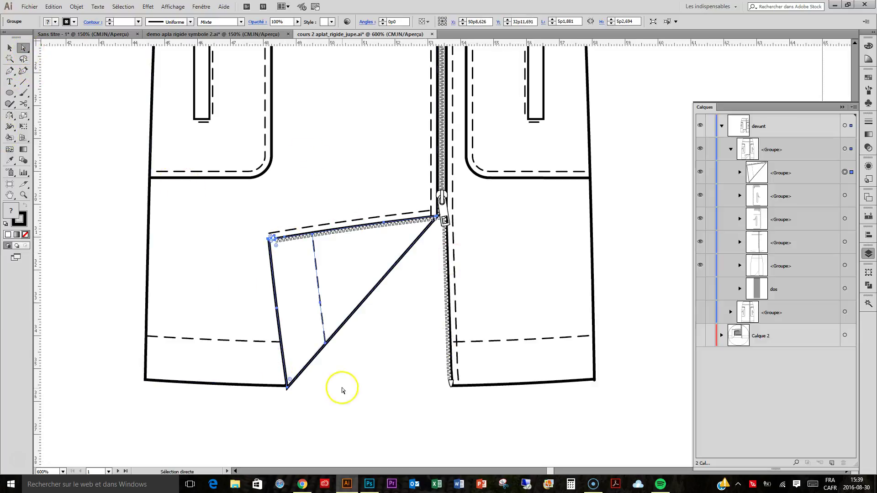
pyautogui.click(354, 375)
pyautogui.press('z')
pyautogui.moveTo(208, 339); pyautogui.dragTo(337, 421)
pyautogui.click(23, 47)
pyautogui.click(485, 268)
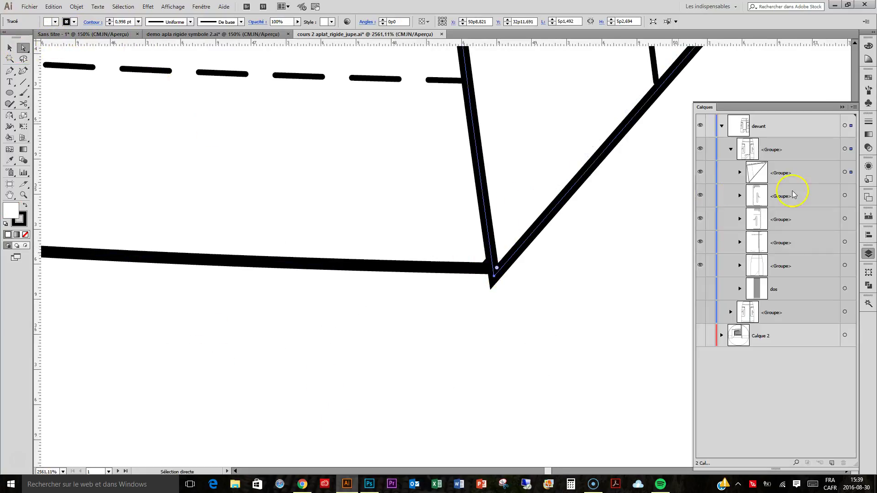
pyautogui.click(869, 93)
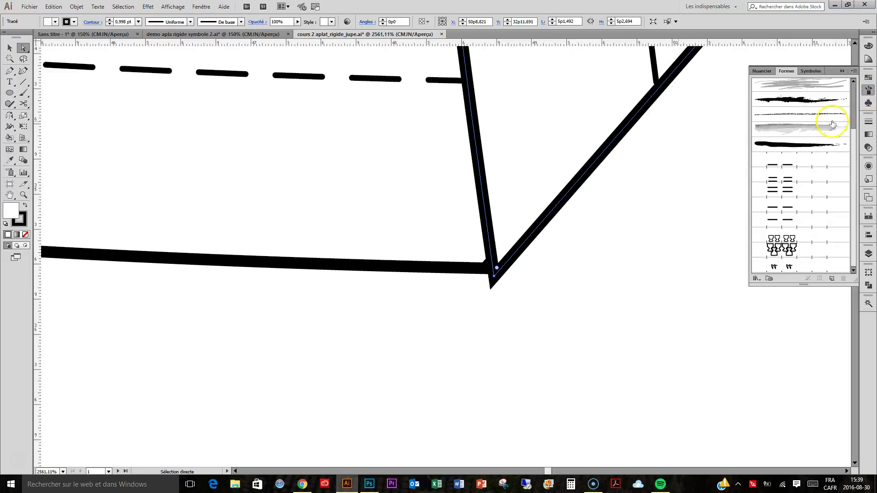
pyautogui.click(869, 121)
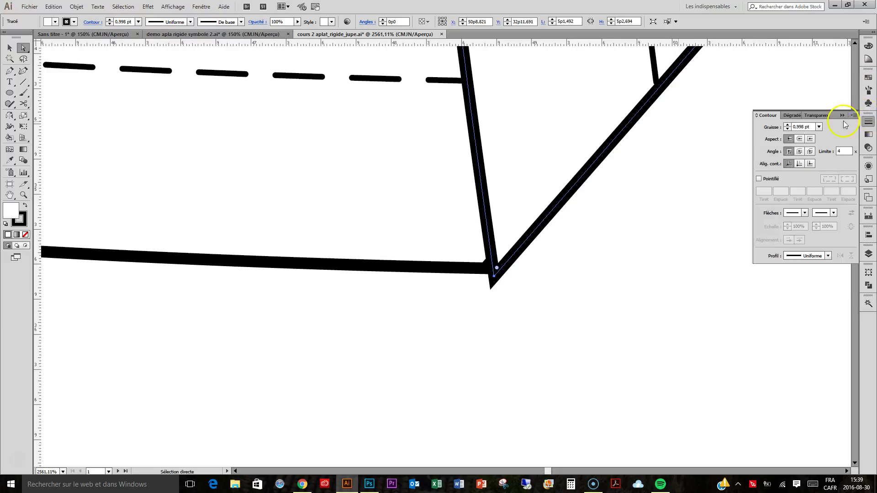
pyautogui.click(810, 152)
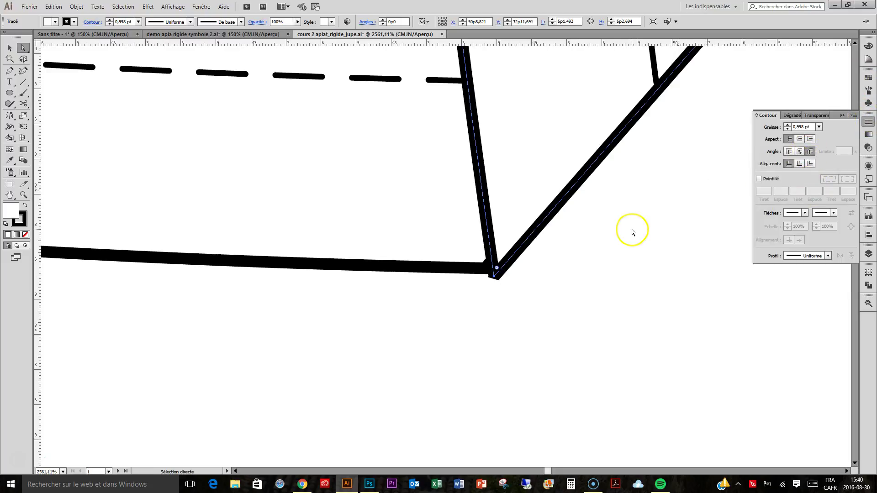
# Flip the zipper teeth brush on the folded corner's upper edge with vertical symmetry so the teeth point outward
pyautogui.hotkey('ctrl', '-')
pyautogui.moveTo(632, 228); pyautogui.dragTo(450, 327)
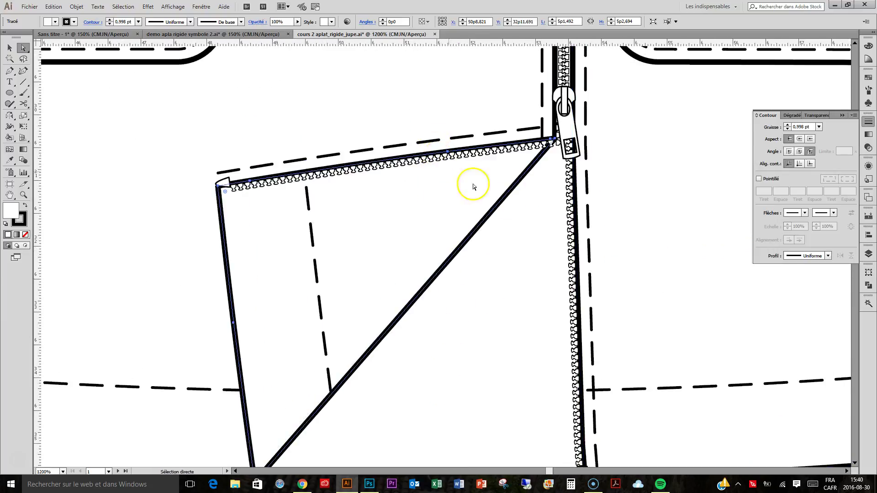
pyautogui.click(473, 152)
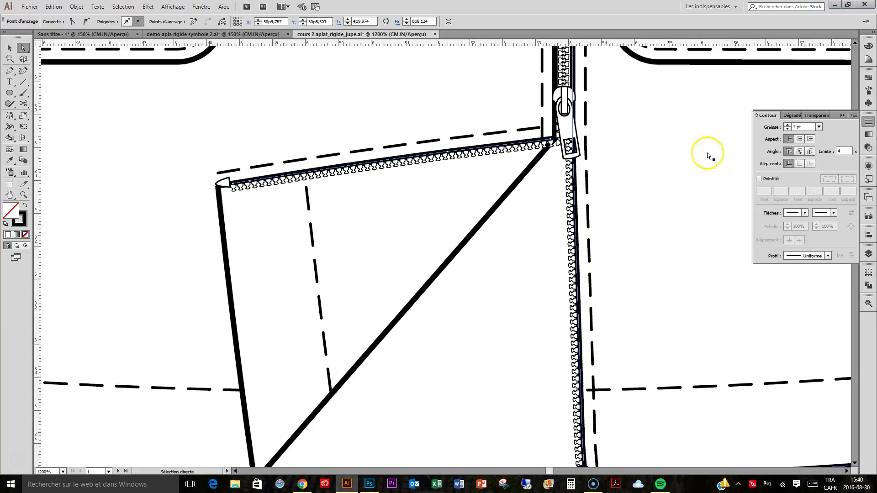
pyautogui.click(868, 90)
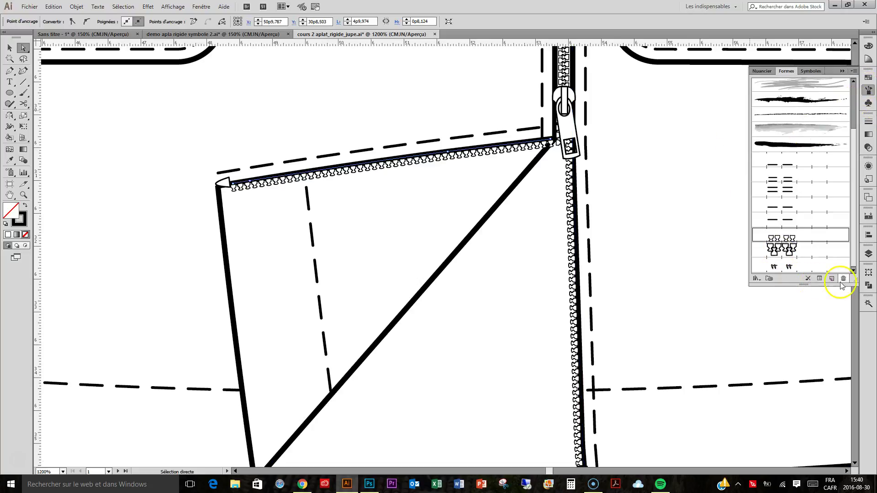
pyautogui.click(819, 278)
pyautogui.click(554, 313)
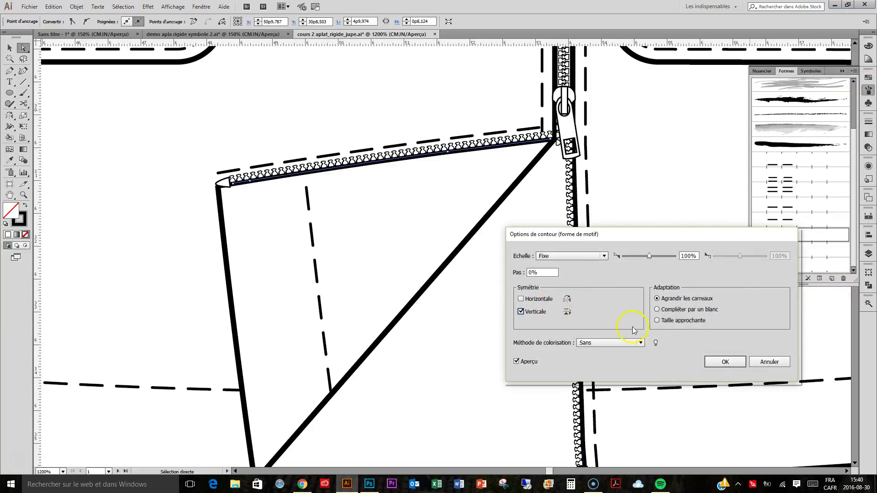
pyautogui.click(720, 363)
# Turn off vertical symmetry in the brush options of the dashed topstitch beside the folded zipper edge, placing the stitching inside the fold
pyautogui.click(499, 133)
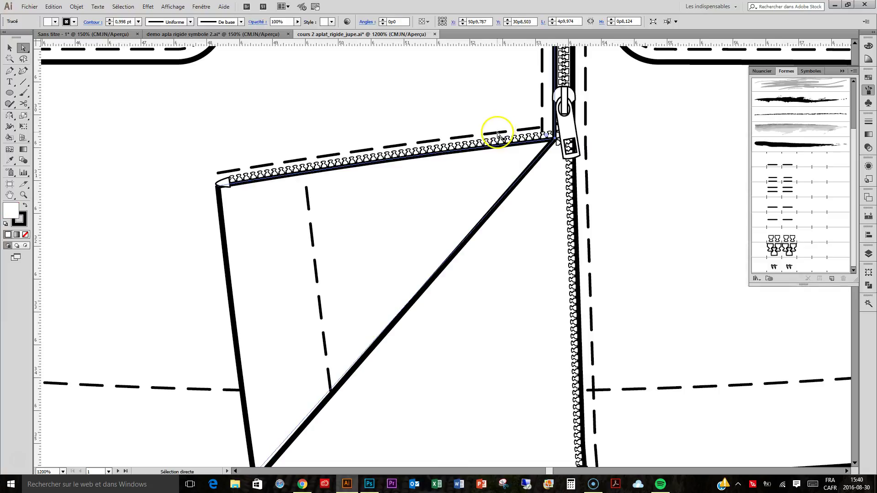
pyautogui.click(438, 141)
pyautogui.click(814, 156)
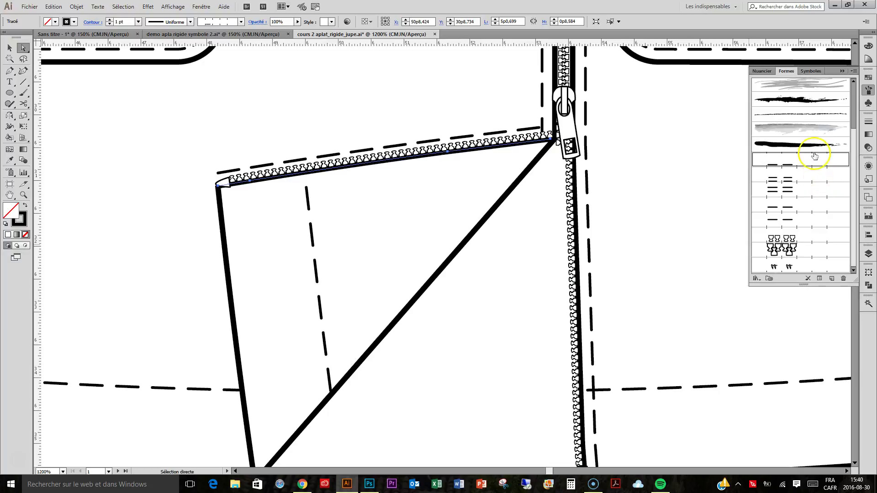
pyautogui.click(820, 278)
pyautogui.click(540, 313)
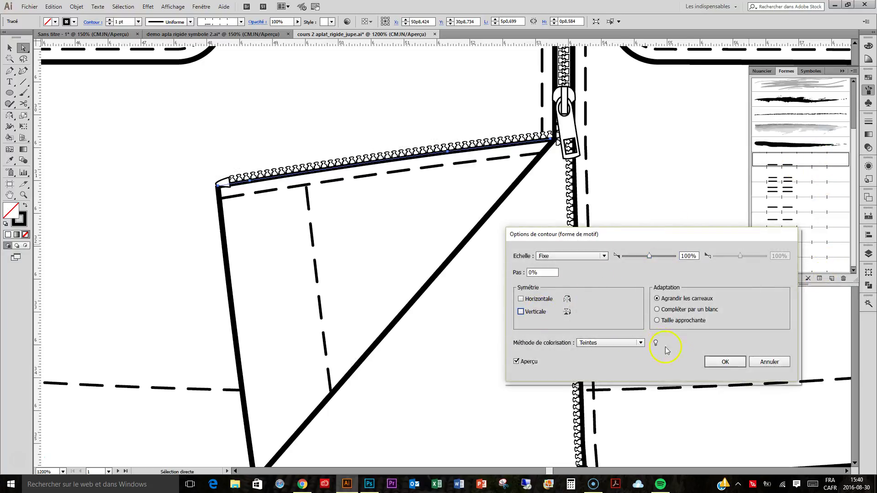
pyautogui.click(725, 362)
pyautogui.click(541, 297)
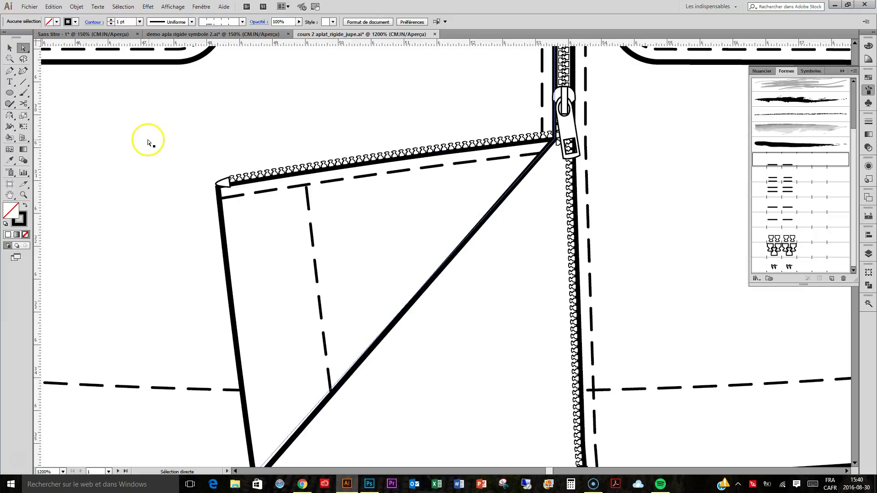
# Duplicate the folded corner's dashed hem stitch slightly toward the zipper and apply the De base brush to the copy
pyautogui.click(310, 207)
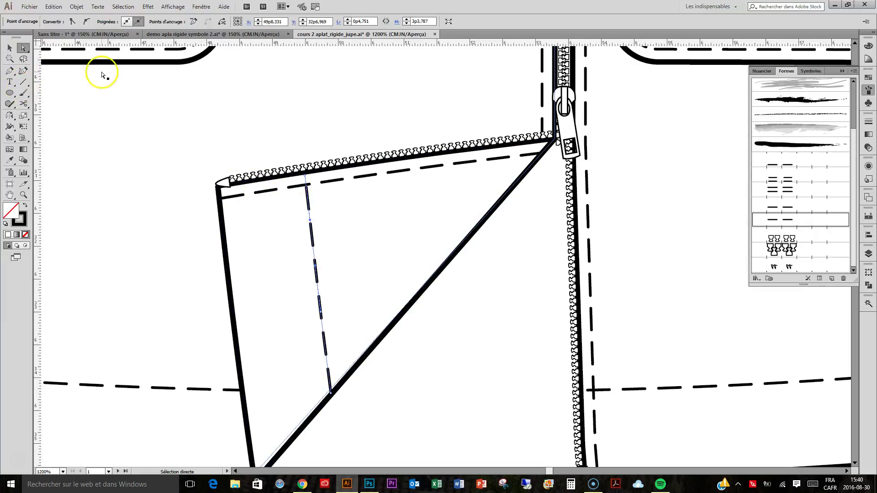
pyautogui.moveTo(24, 48); pyautogui.dragTo(54, 60)
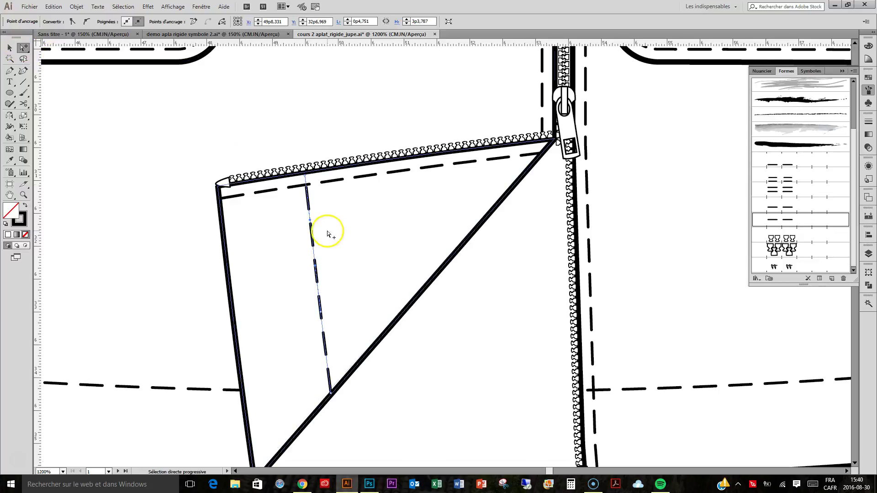
pyautogui.click(311, 227)
pyautogui.moveTo(312, 228); pyautogui.dragTo(325, 228)
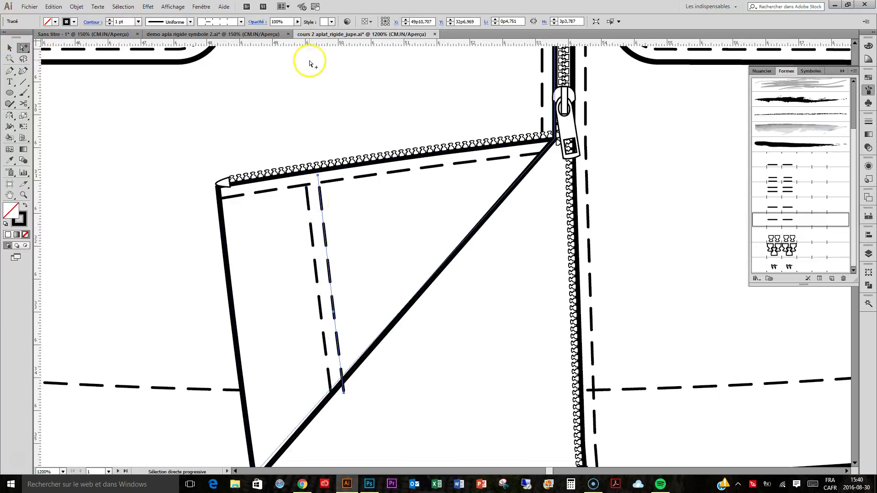
pyautogui.click(241, 21)
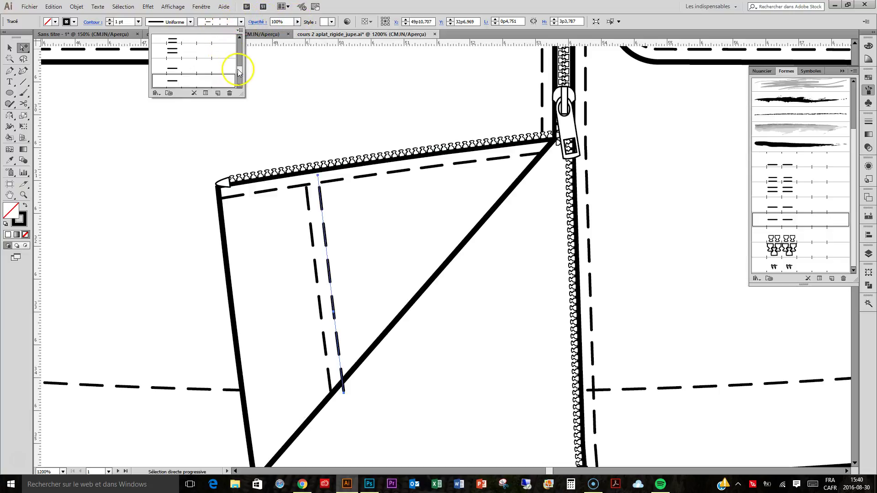
pyautogui.scroll(5, 237, 64)
pyautogui.click(213, 74)
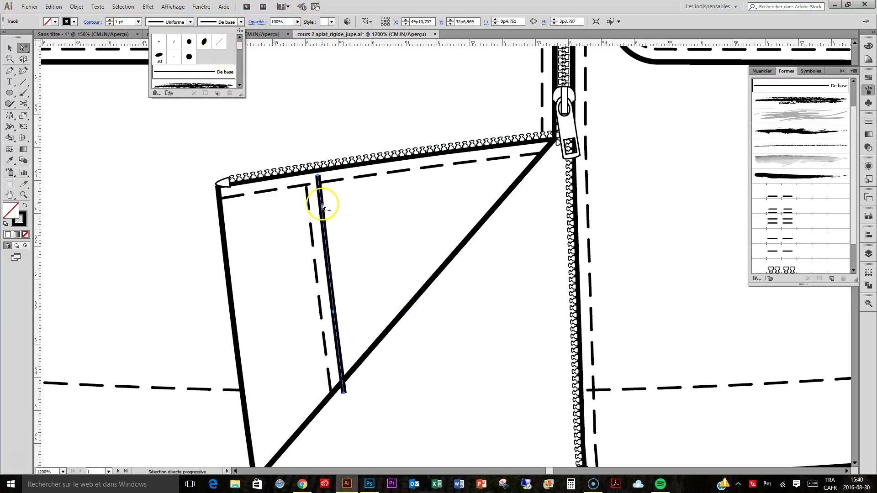
# Shift the solid hem line up to the folded zipper edge and pull its lower end onto the diagonal fold line
pyautogui.moveTo(318, 176); pyautogui.dragTo(318, 170)
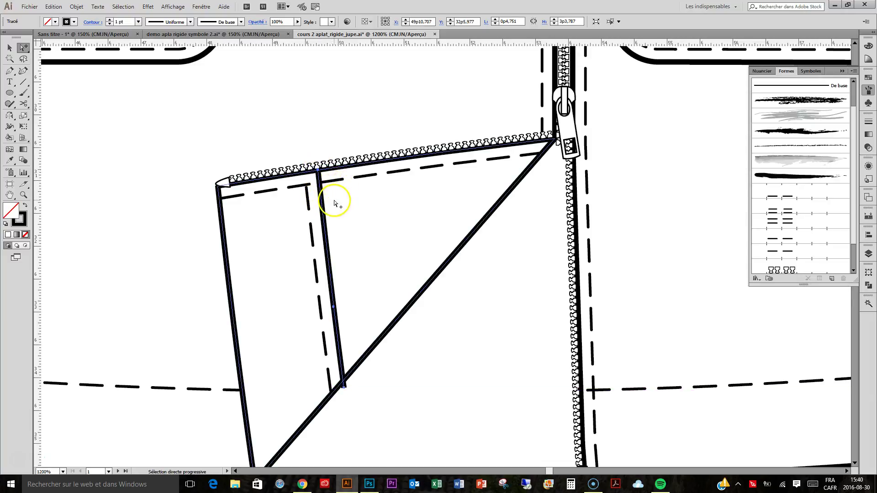
pyautogui.moveTo(24, 47); pyautogui.dragTo(68, 49)
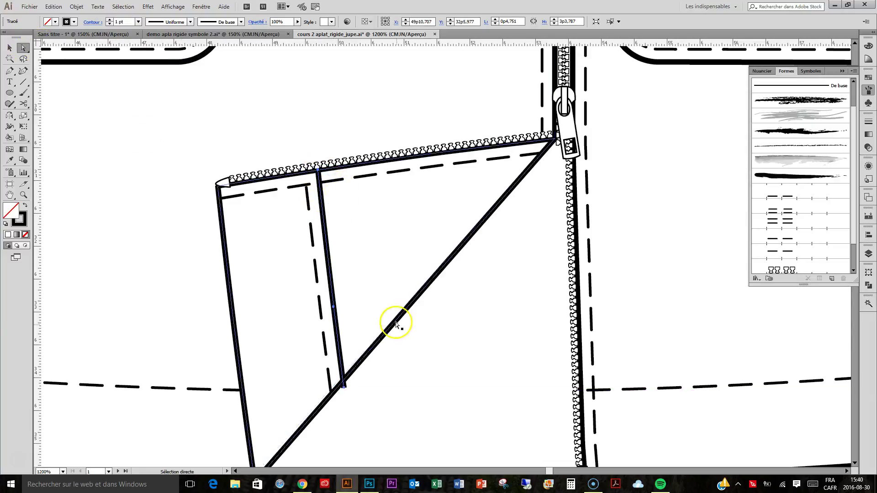
pyautogui.click(362, 368)
pyautogui.moveTo(344, 386); pyautogui.dragTo(342, 382)
# Draw a straight line about 2p4 wide from the solid hem line to the diagonal, roughly parallel to the zipper, and adjust its end onto the diagonal
pyautogui.click(23, 81)
pyautogui.moveTo(328, 247); pyautogui.dragTo(482, 222)
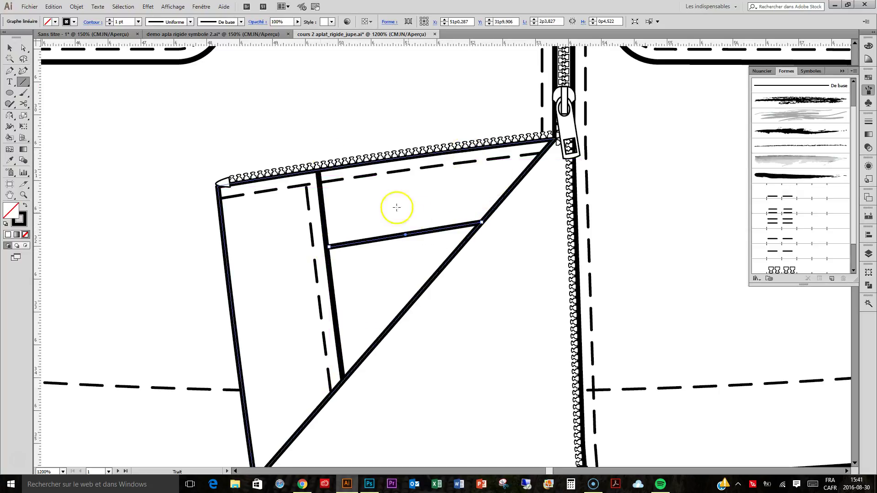
pyautogui.click(23, 48)
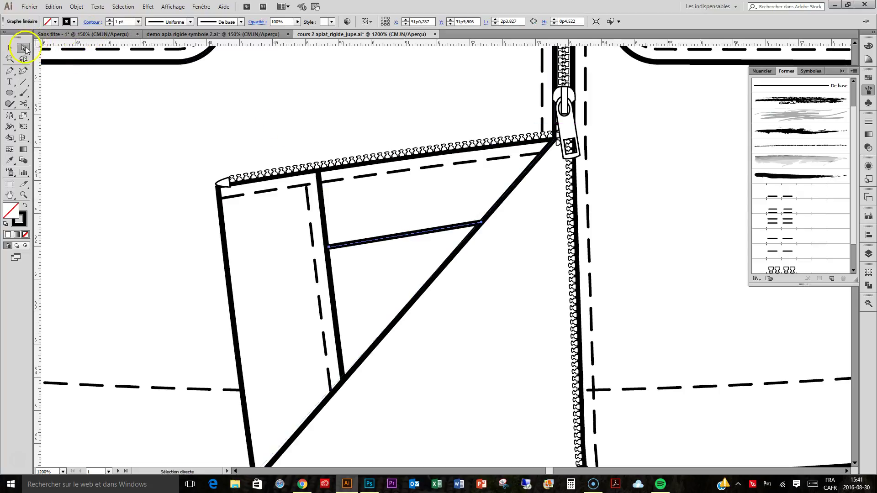
pyautogui.click(478, 309)
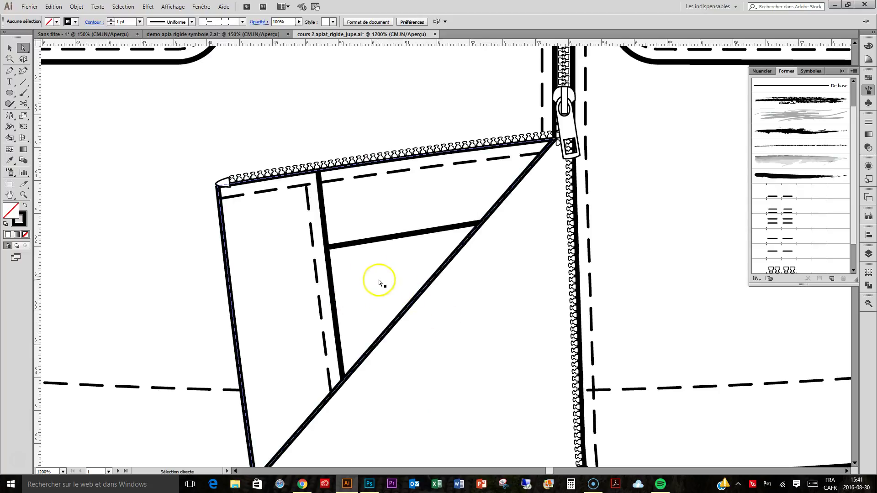
pyautogui.click(448, 228)
pyautogui.moveTo(477, 225); pyautogui.dragTo(479, 228)
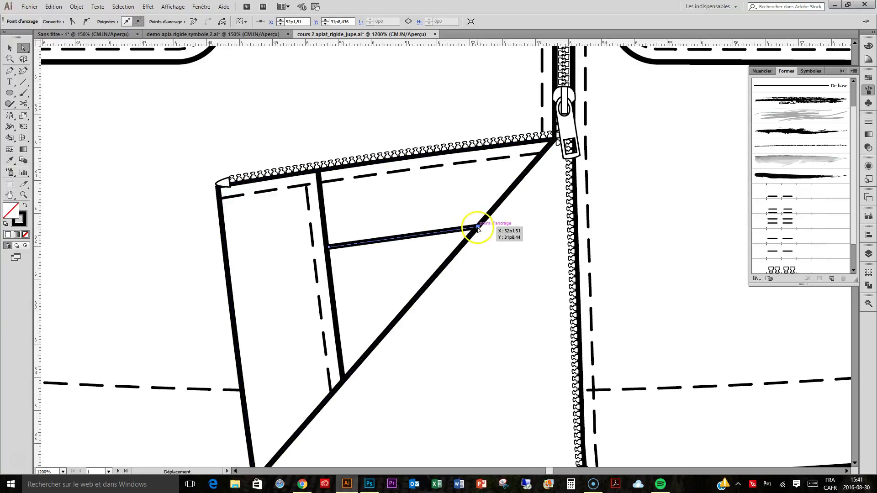
pyautogui.click(496, 253)
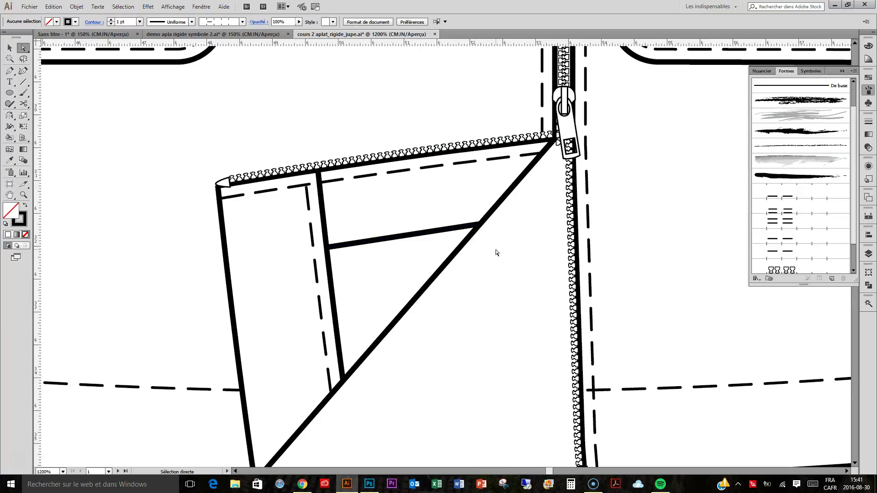
# Make a live paint group from the folded corner's outline and two inner lines, and fill its three areas with white
pyautogui.click(420, 267)
pyautogui.click(433, 279)
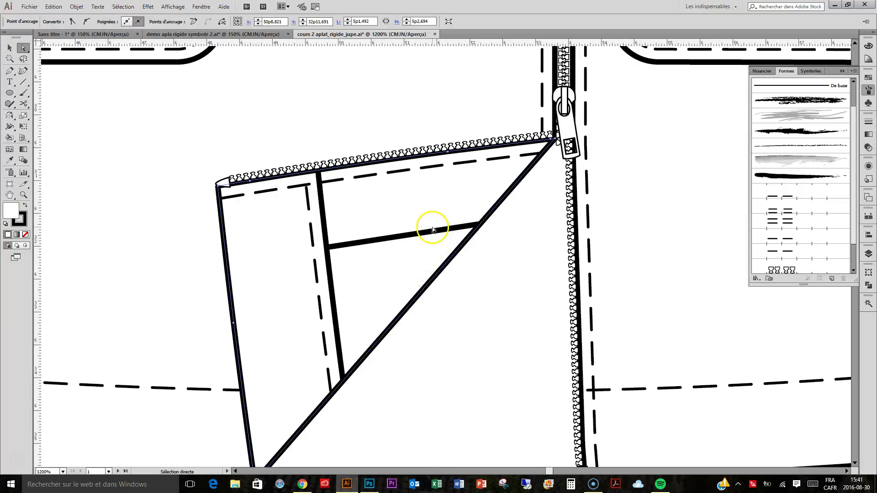
pyautogui.keyDown('shift'); pyautogui.click(393, 238); pyautogui.keyUp('shift')
pyautogui.keyDown('shift'); pyautogui.click(323, 226); pyautogui.keyUp('shift')
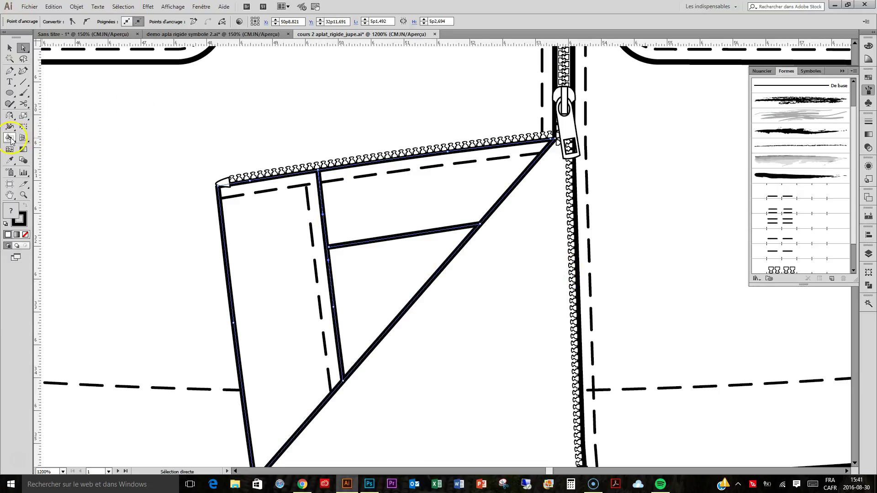
pyautogui.click(25, 234)
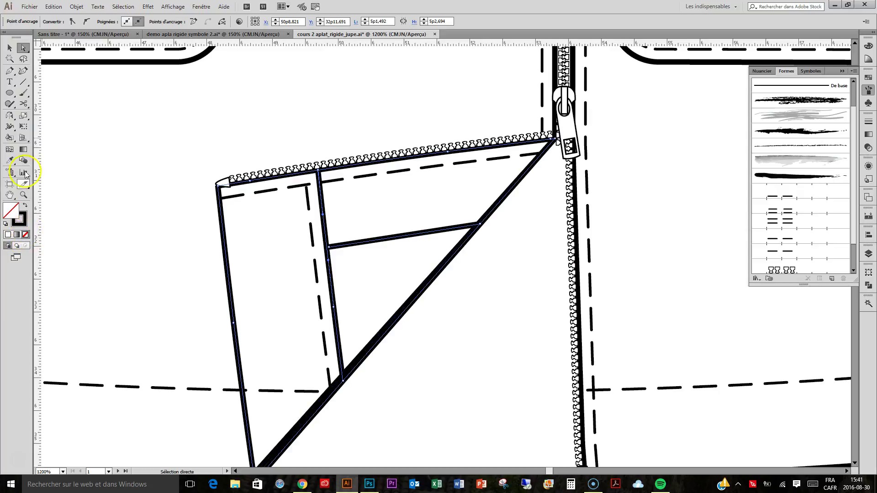
pyautogui.click(10, 139)
pyautogui.moveTo(10, 139); pyautogui.dragTo(19, 147)
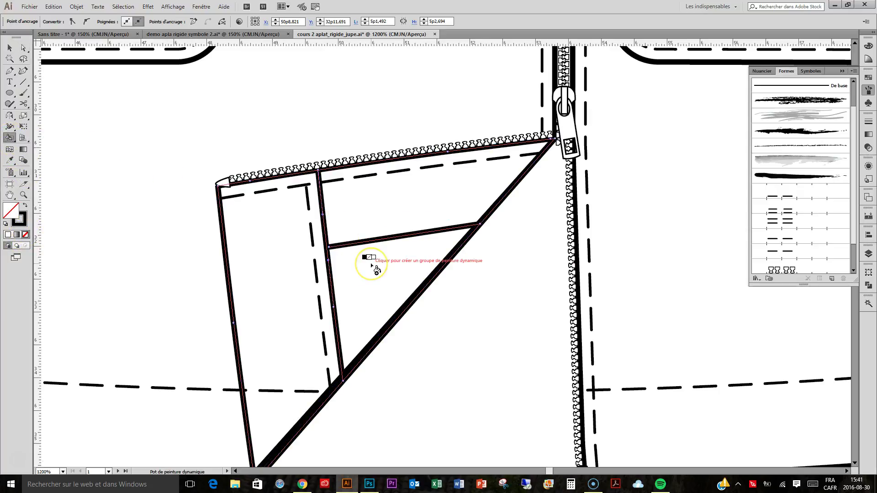
pyautogui.click(373, 264)
pyautogui.click(361, 213)
pyautogui.click(276, 235)
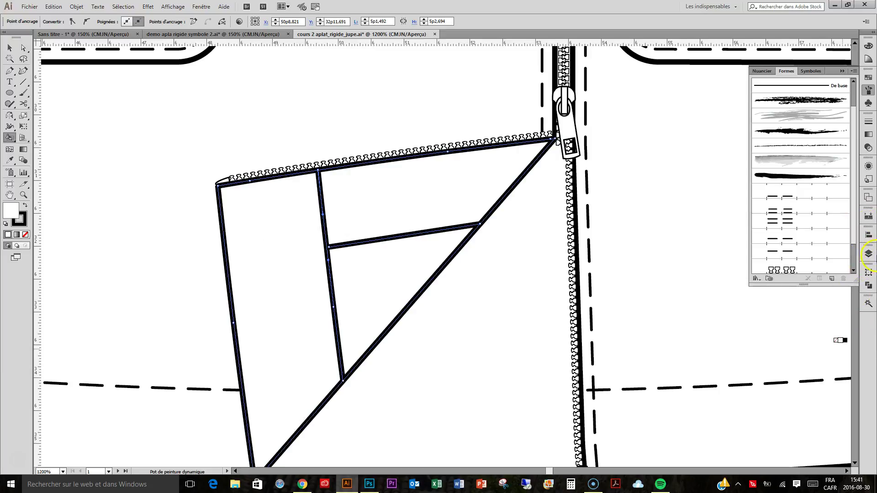
# Expand the folded corner's live paint group into ordinary paths
pyautogui.click(868, 254)
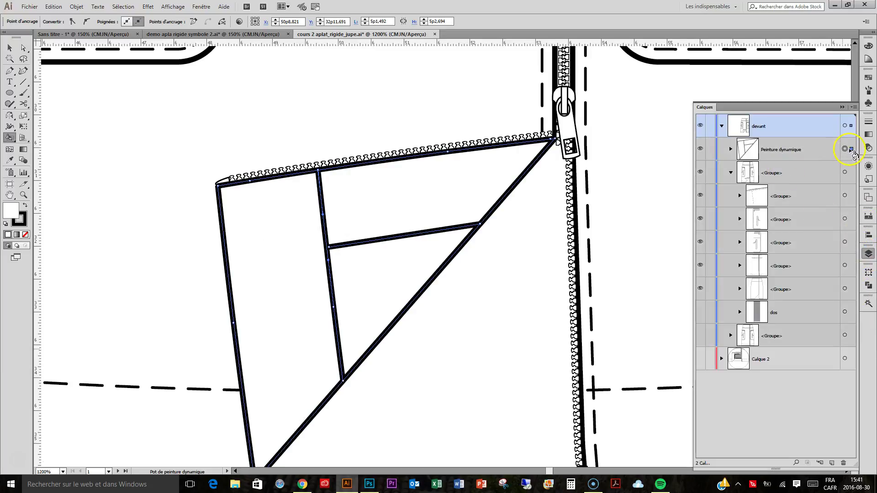
pyautogui.click(851, 149)
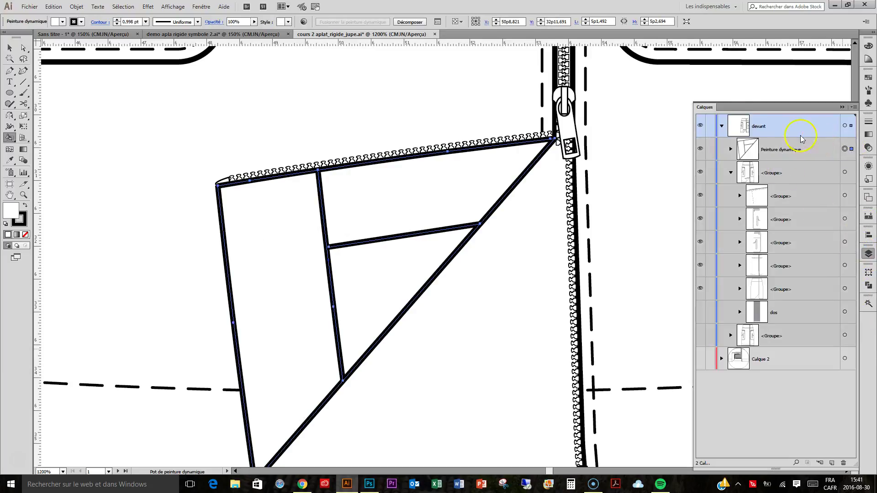
pyautogui.click(413, 23)
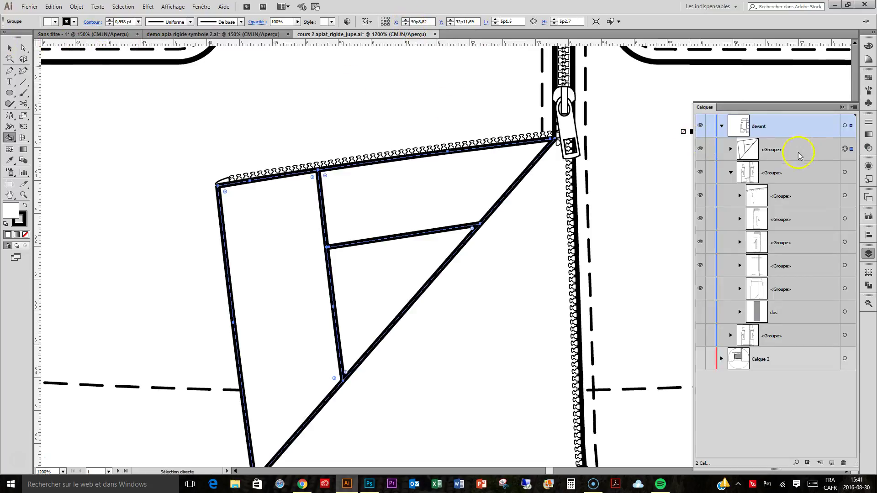
# Move the expanded fold group beneath the stitching and zipper teeth group in the devant layer, and group the two together
pyautogui.click(730, 149)
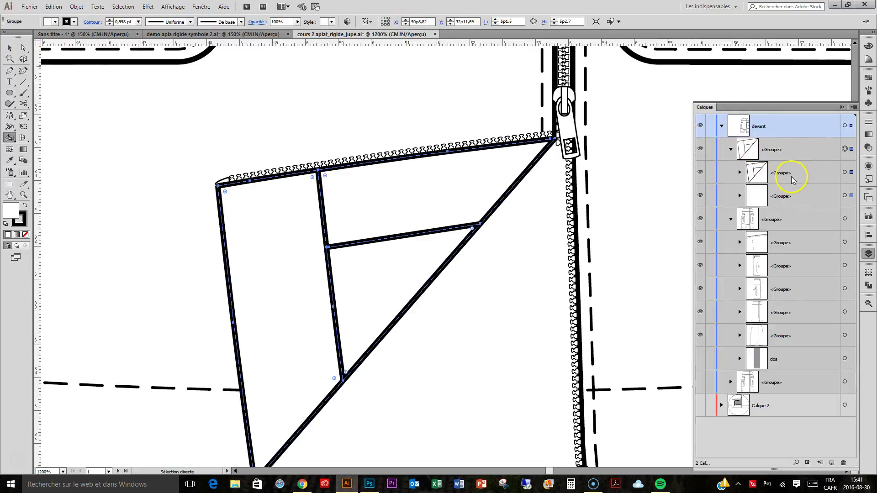
pyautogui.click(740, 197)
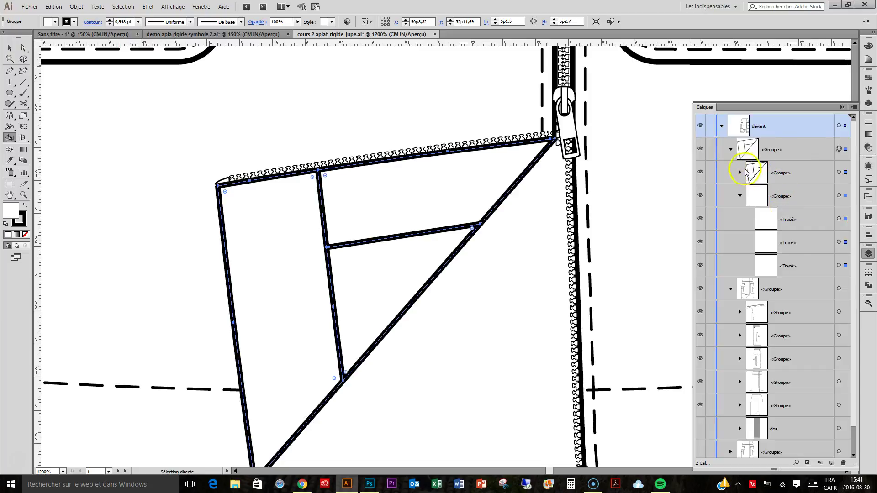
pyautogui.click(730, 149)
pyautogui.moveTo(772, 151); pyautogui.dragTo(788, 211)
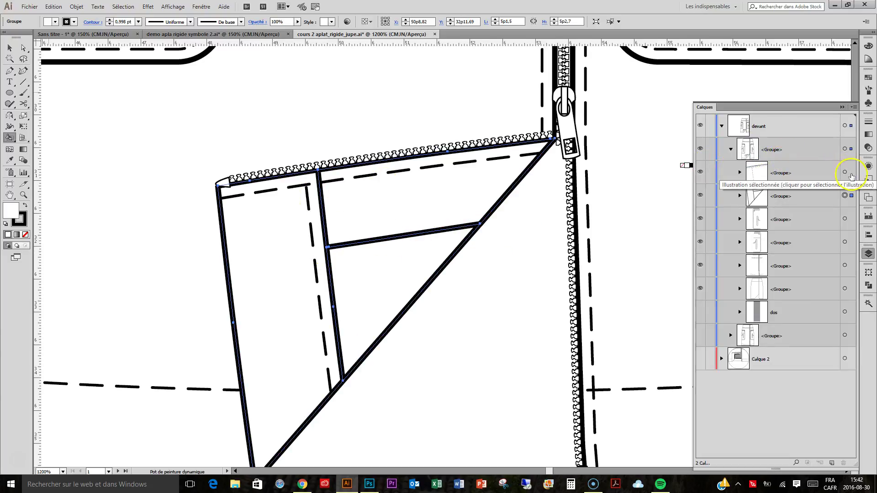
pyautogui.click(851, 175)
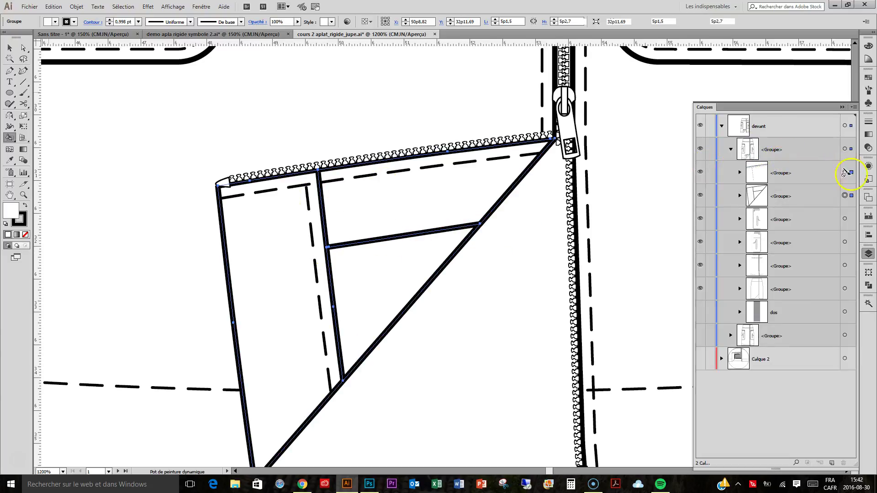
pyautogui.click(538, 142)
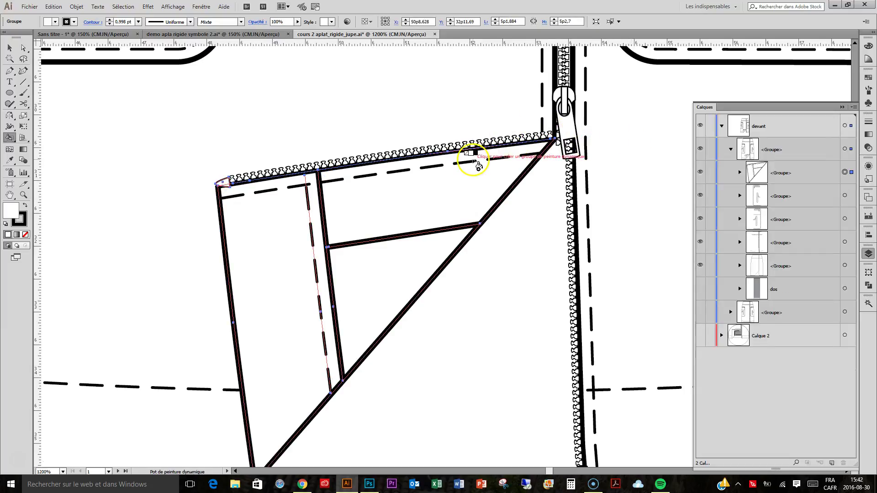
# Fill the triangular area inside the fold, between the two inner lines and the diagonal, with black at 50% opacity
pyautogui.click(22, 49)
pyautogui.click(390, 288)
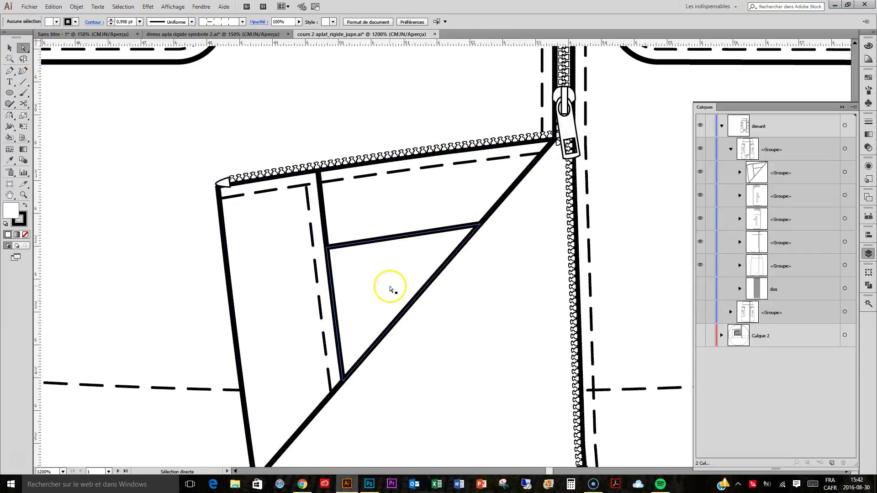
pyautogui.press('a')
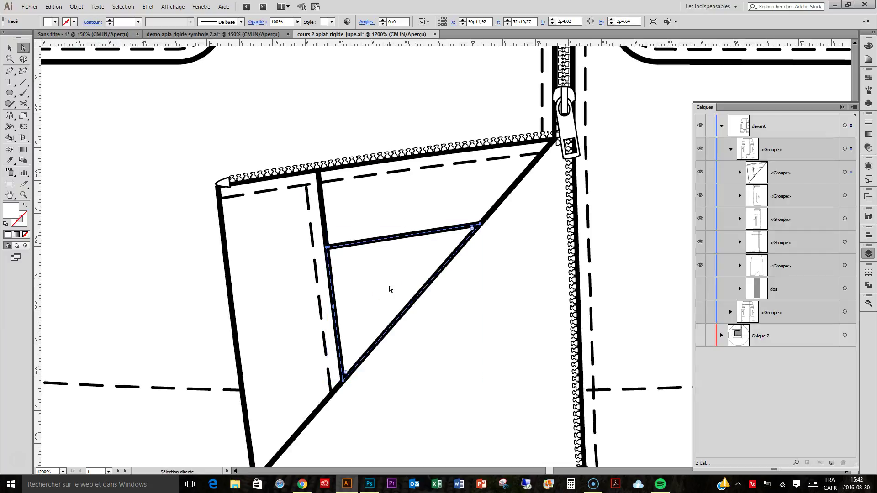
pyautogui.click(54, 23)
pyautogui.click(24, 38)
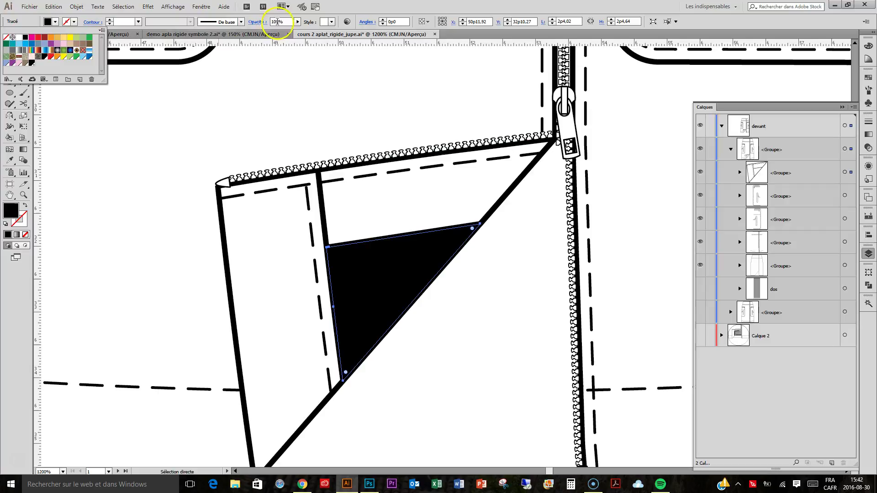
pyautogui.click(286, 22)
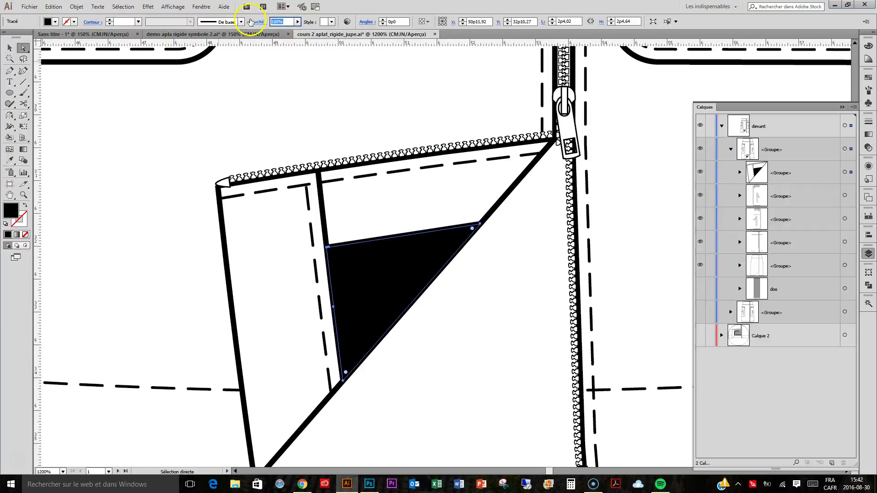
pyautogui.write('50')
pyautogui.press('Return')
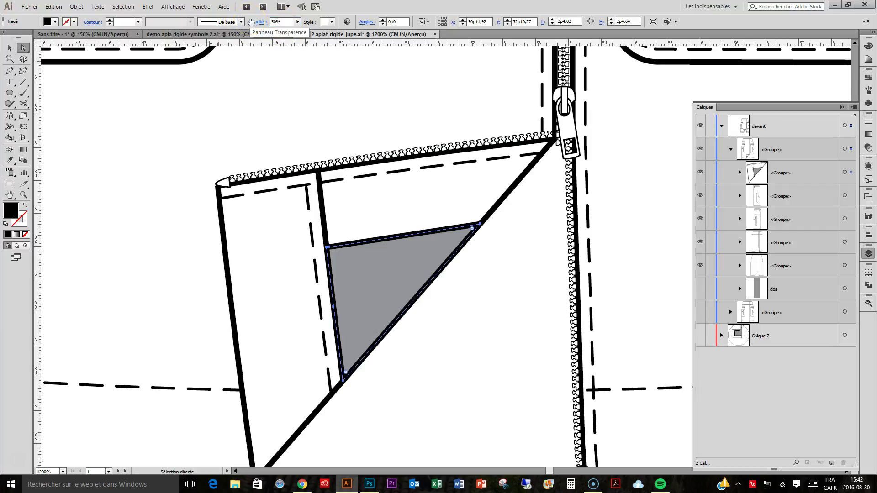
pyautogui.click(411, 349)
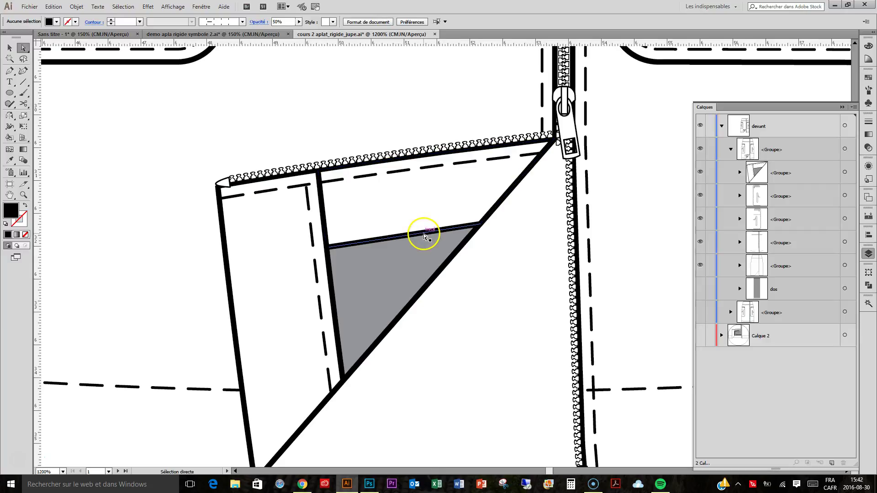
# Apply the overlock loop pattern brush to the line along the gray triangle's upper edge
pyautogui.click(424, 235)
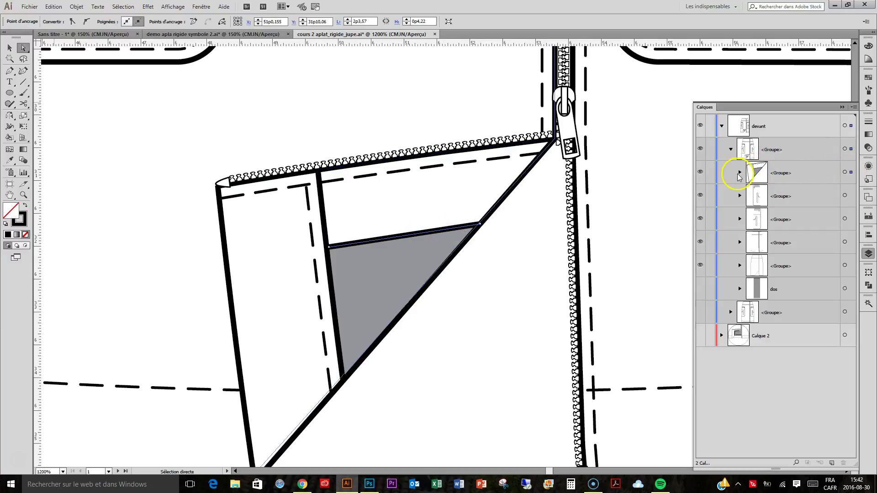
pyautogui.click(739, 173)
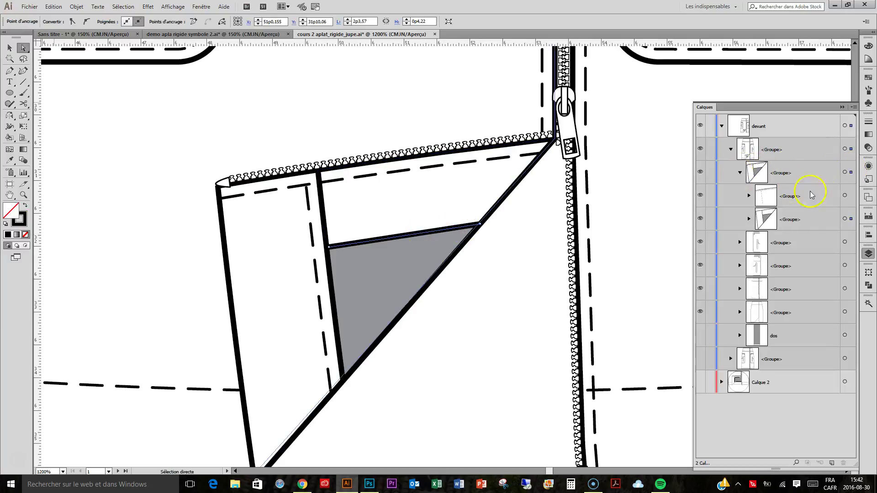
pyautogui.click(749, 218)
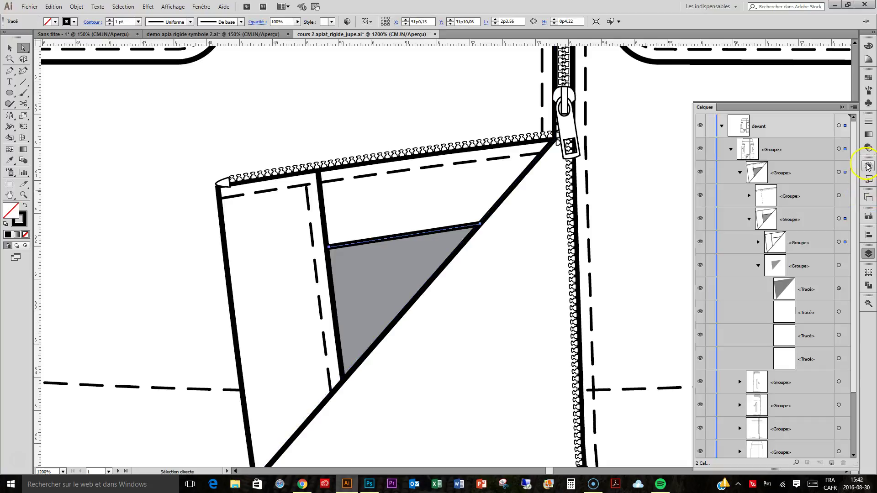
pyautogui.click(868, 90)
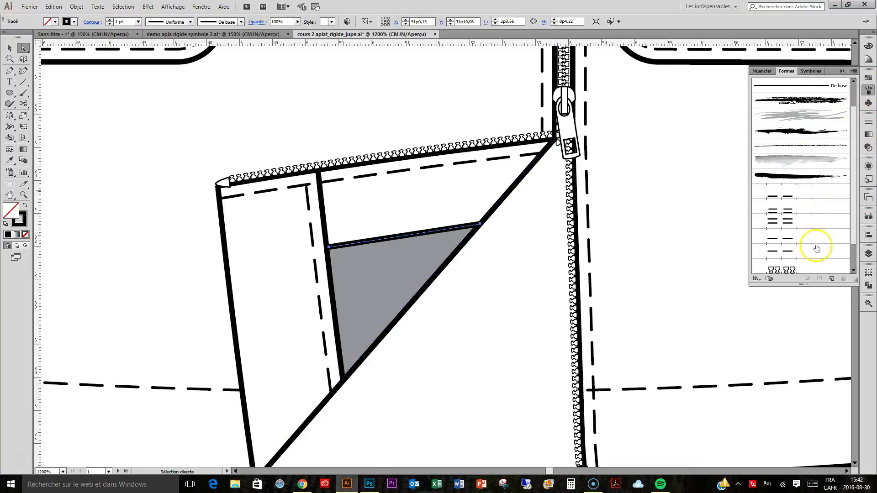
pyautogui.scroll(-2, 853, 271)
pyautogui.scroll(-3, 854, 271)
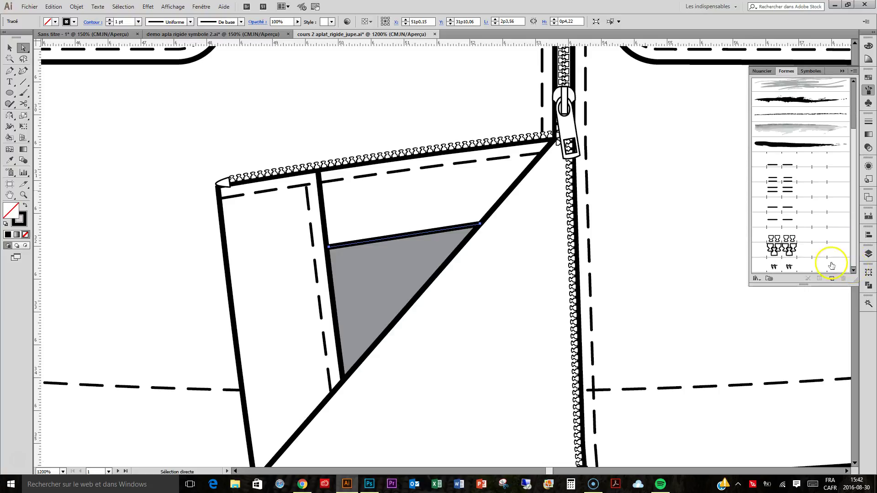
pyautogui.click(830, 265)
# Turn on vertical symmetry in the overlock stroke's brush options, placing the loops outside the gray triangle
pyautogui.click(819, 278)
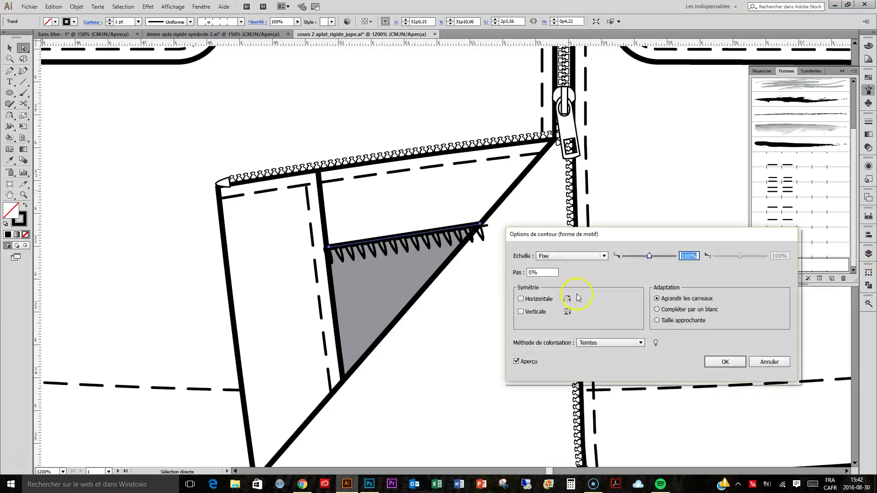
pyautogui.click(541, 316)
pyautogui.click(725, 362)
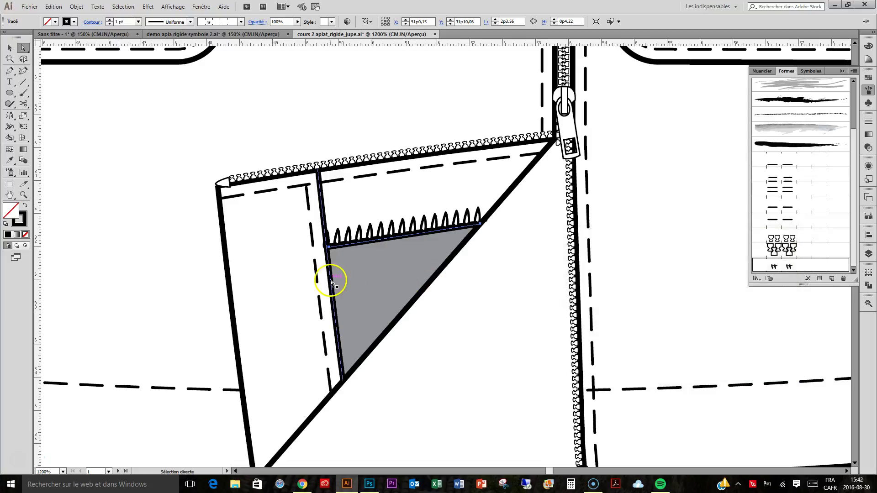
# Copy the line segment along the gray triangle's zipper-opposite side in front, and give it the upper edge's overlock stroke using the Eyedropper
pyautogui.click(377, 295)
pyautogui.click(333, 308)
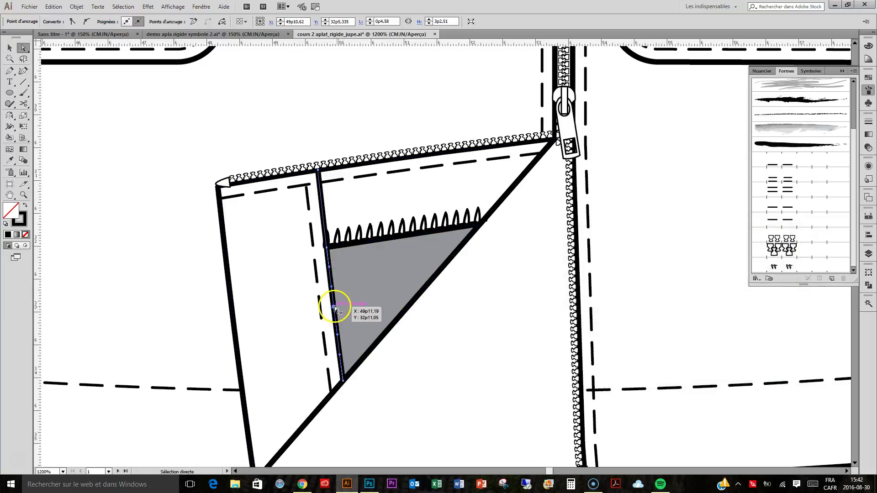
pyautogui.hotkey('ctrl', 'c')
pyautogui.hotkey('ctrl', 'f')
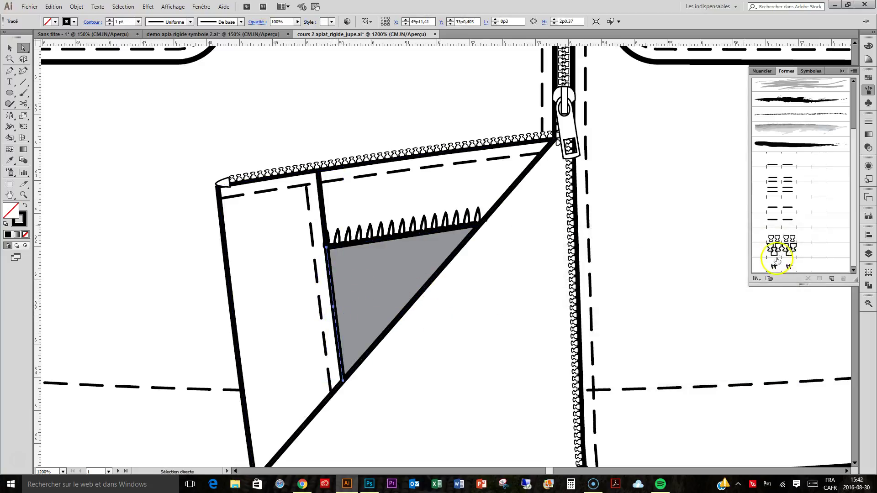
pyautogui.press('i')
pyautogui.click(448, 220)
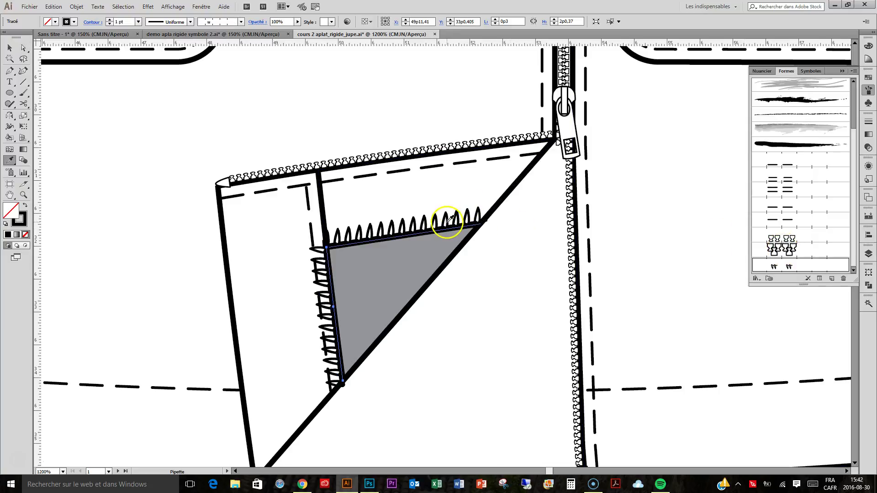
# Shift the lower end of the new overlock line slightly inward at the diagonal fold line
pyautogui.press('a')
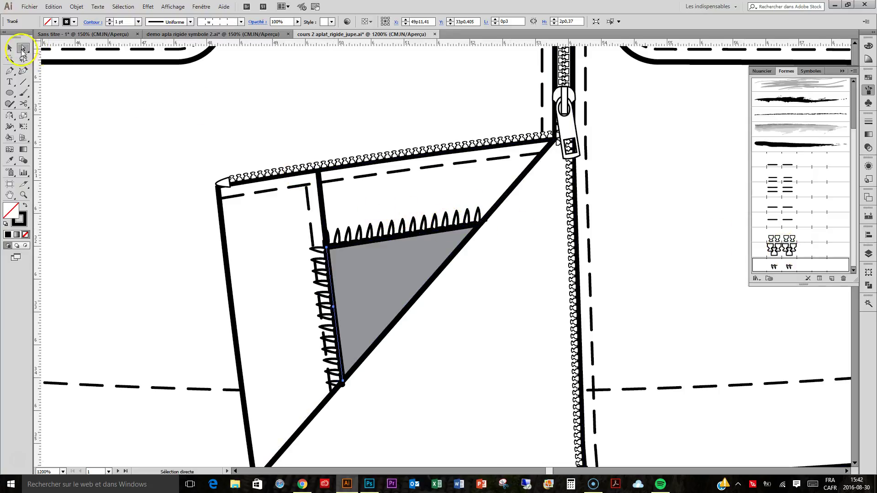
pyautogui.moveTo(344, 380); pyautogui.dragTo(342, 378)
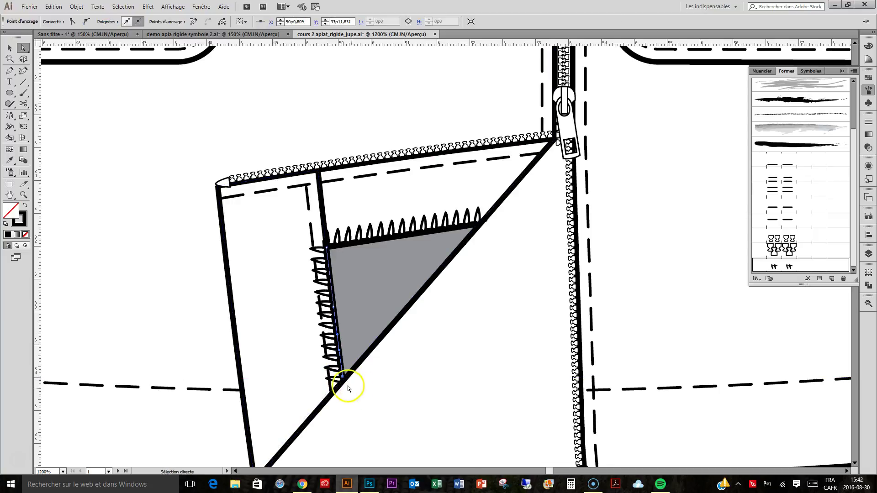
pyautogui.click(486, 343)
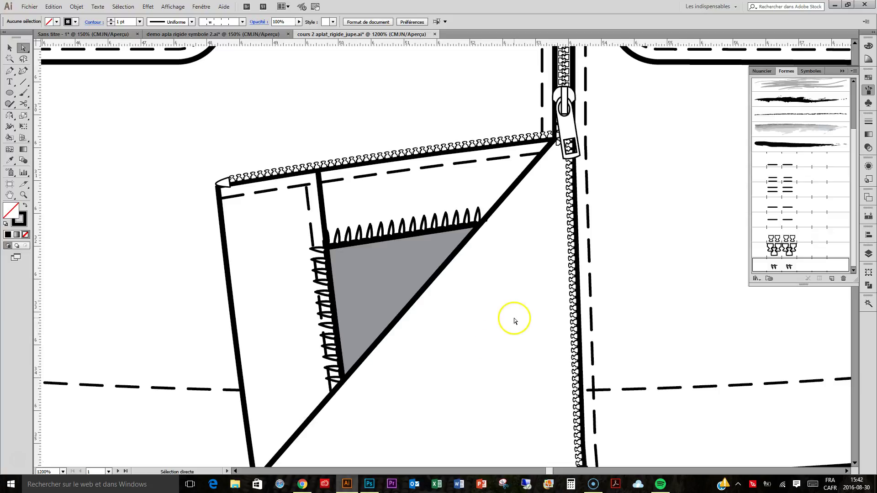
# Show the whole lower skirt at 300% and collapse the folded corner's expanded groups in the devant layer
pyautogui.hotkey('ctrl', '-')
pyautogui.hotkey('ctrl', '-')
pyautogui.hotkey('ctrl', '-')
pyautogui.hotkey('ctrl', '-')
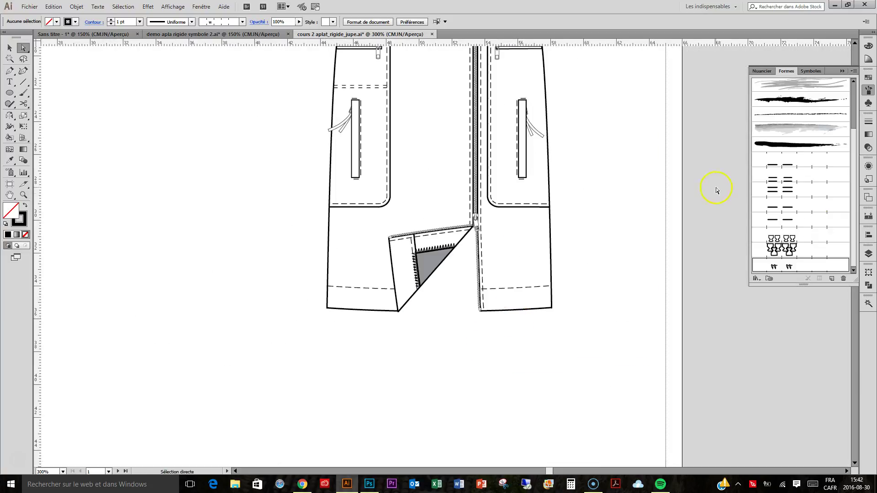
pyautogui.click(868, 256)
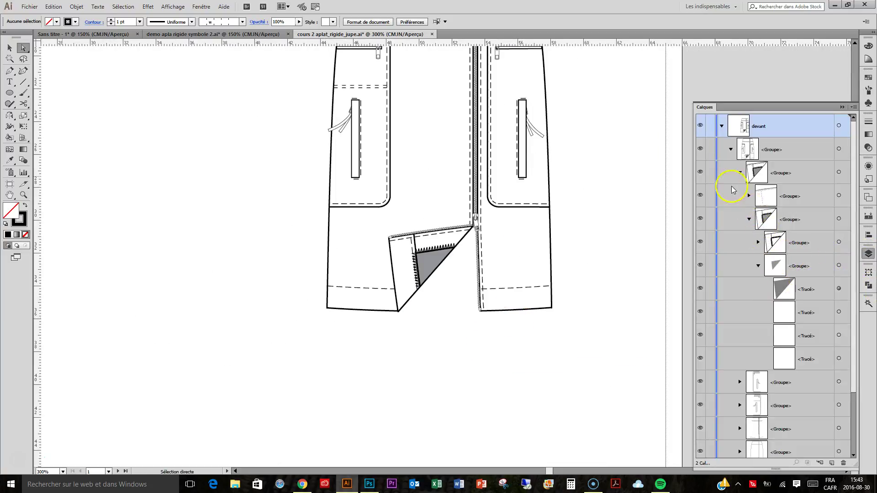
pyautogui.click(758, 266)
pyautogui.click(740, 173)
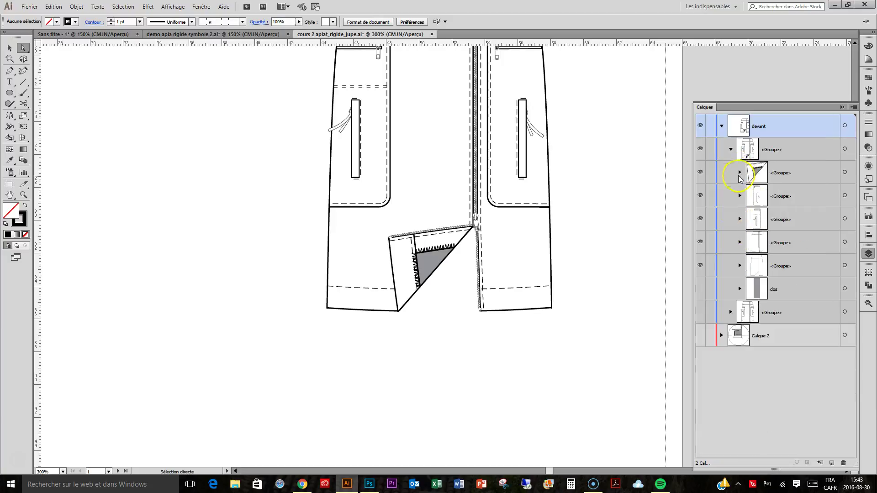
# Make the dos group visible behind the folded corner, expand it and hide its gray rectangle
pyautogui.click(700, 289)
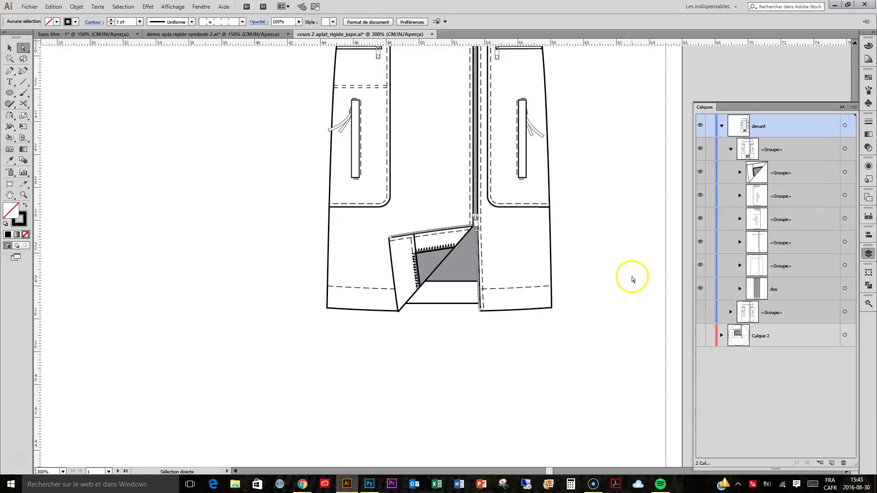
pyautogui.scroll(2, 564, 205)
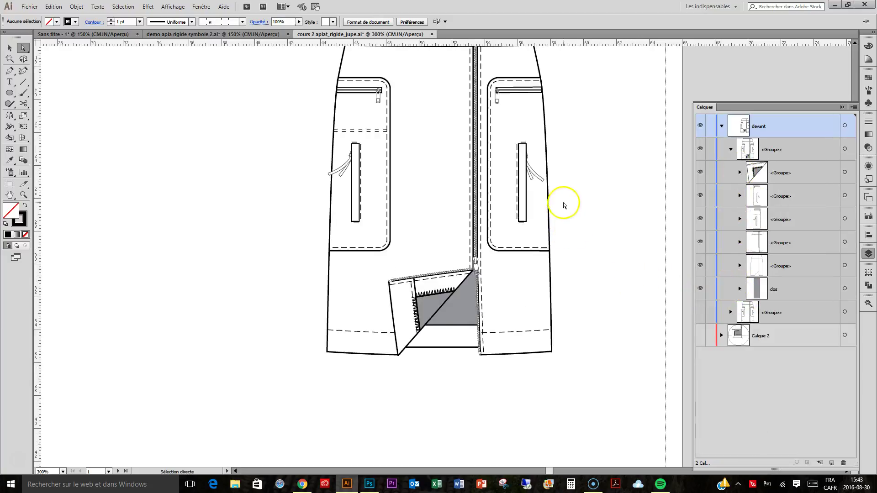
pyautogui.click(461, 328)
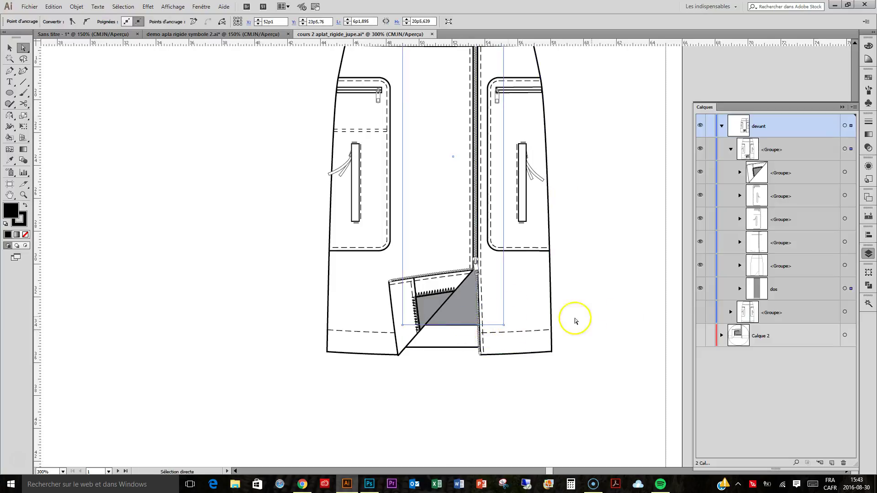
pyautogui.click(739, 288)
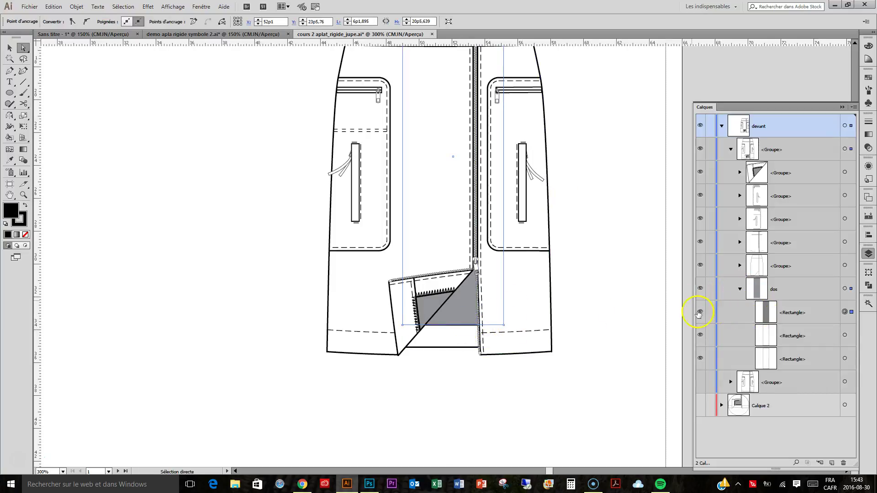
pyautogui.click(698, 312)
# Copy only the lower horizontal segment of the upper white rectangle in the dos group and paste it in front
pyautogui.click(458, 324)
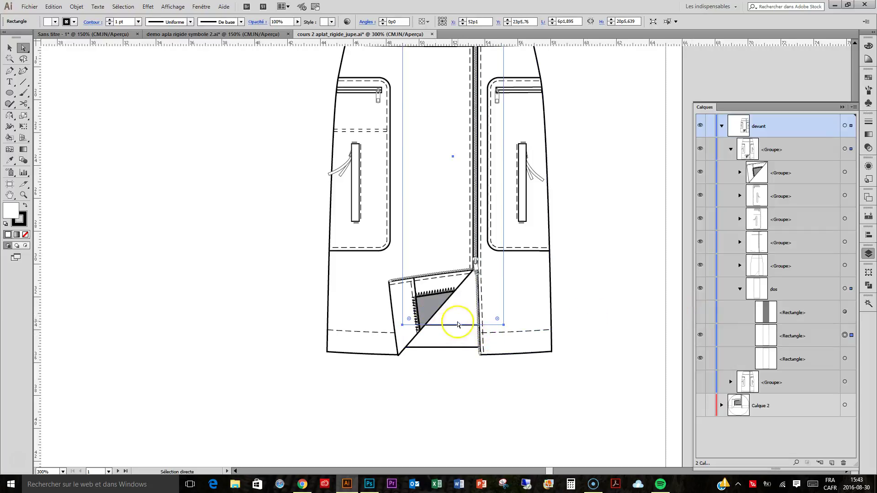
pyautogui.click(123, 146)
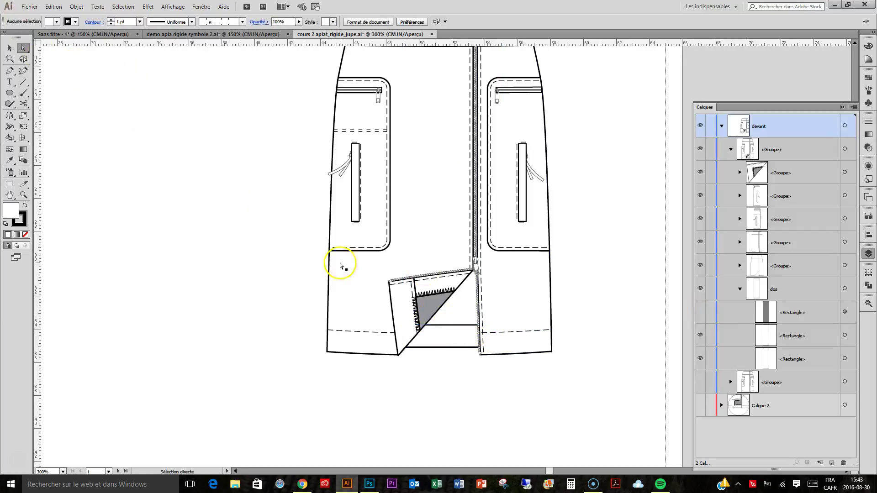
pyautogui.click(441, 326)
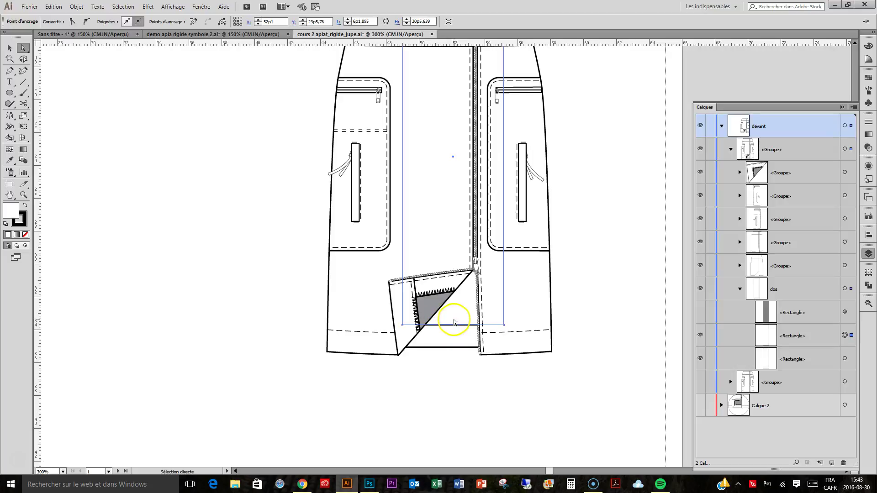
pyautogui.hotkey('ctrl', 'c')
pyautogui.hotkey('ctrl', 'f')
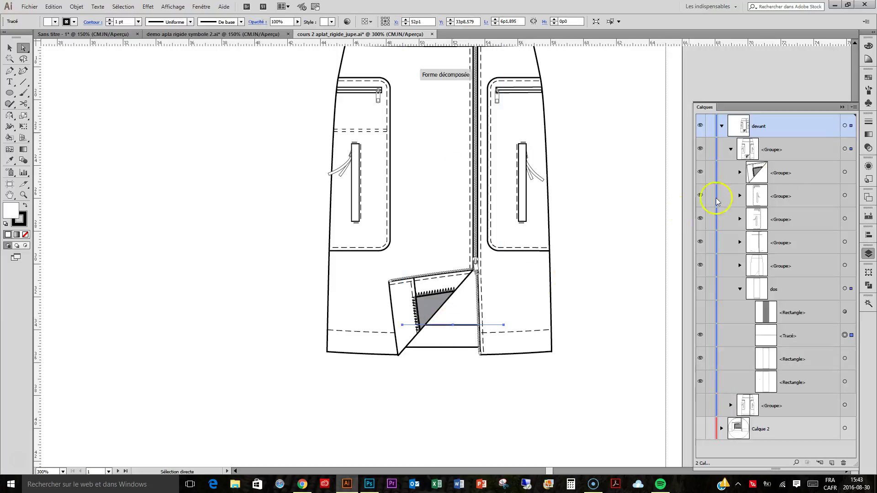
# Apply the single dashed topstitch brush to the copied hem segment and show the dos group's gray rectangle again
pyautogui.click(867, 100)
pyautogui.click(794, 165)
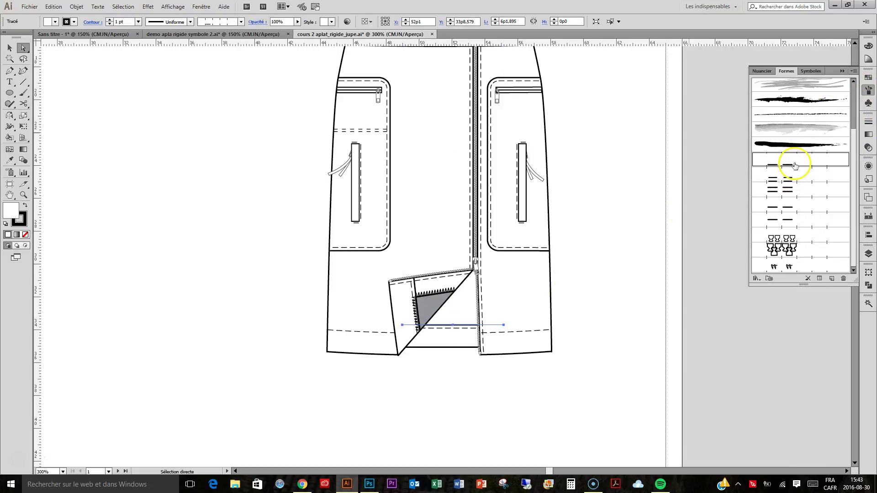
pyautogui.click(866, 259)
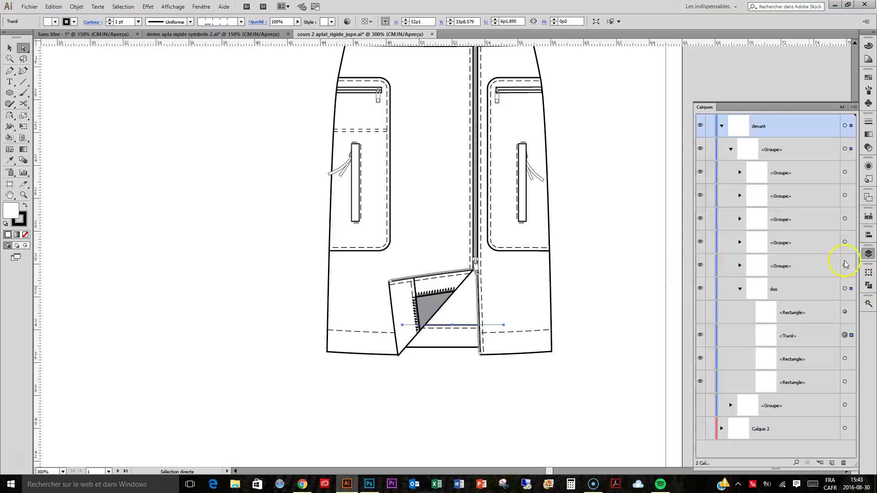
pyautogui.click(622, 333)
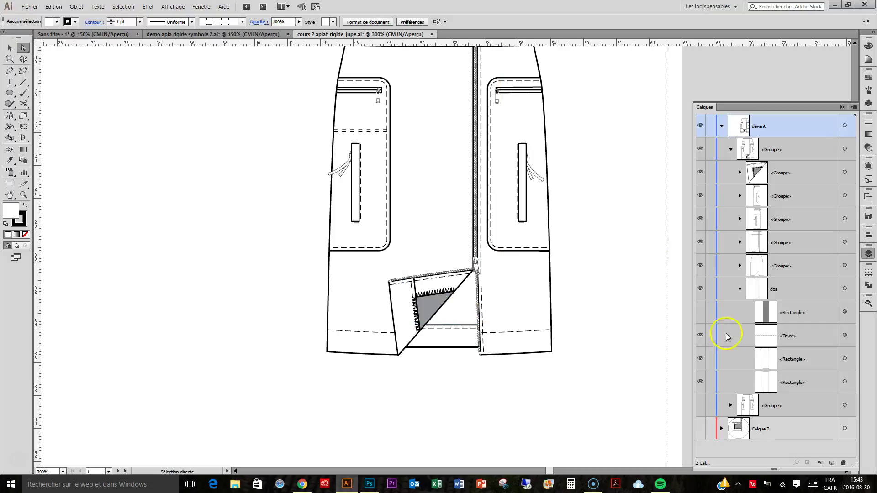
pyautogui.click(700, 312)
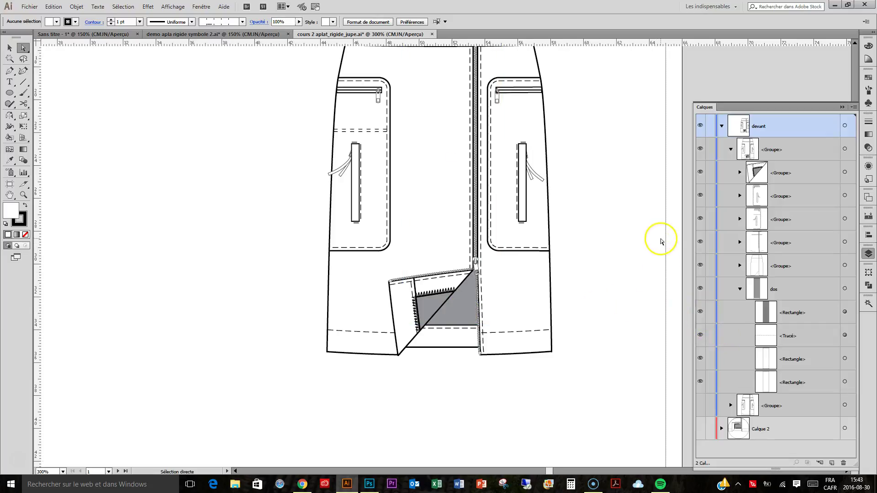